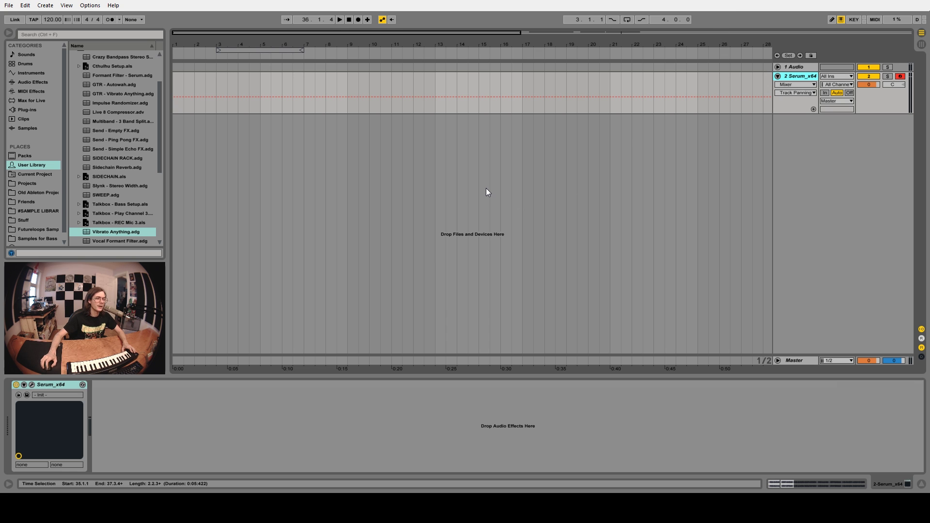
Add Auto Pan from the built-in audio effects after Serum on the track
left_click(22, 81)
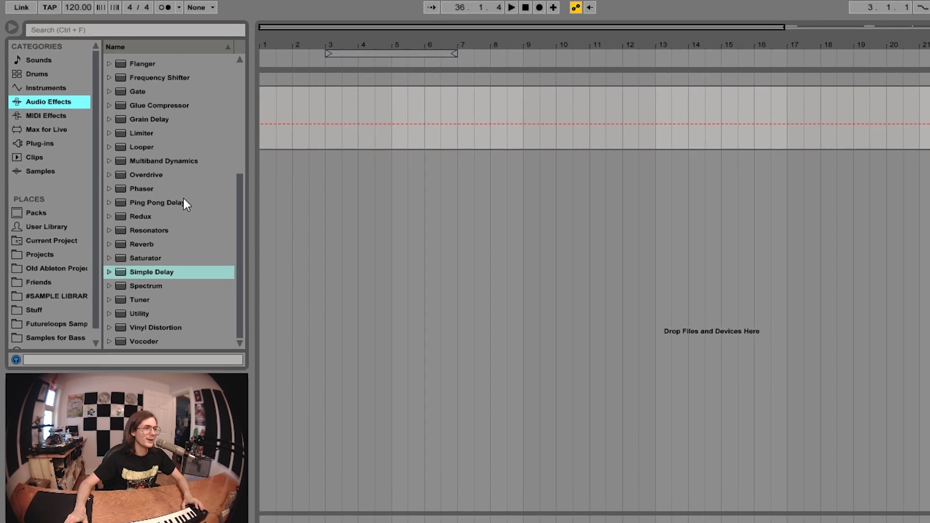
scroll(143, 167, "up", 5)
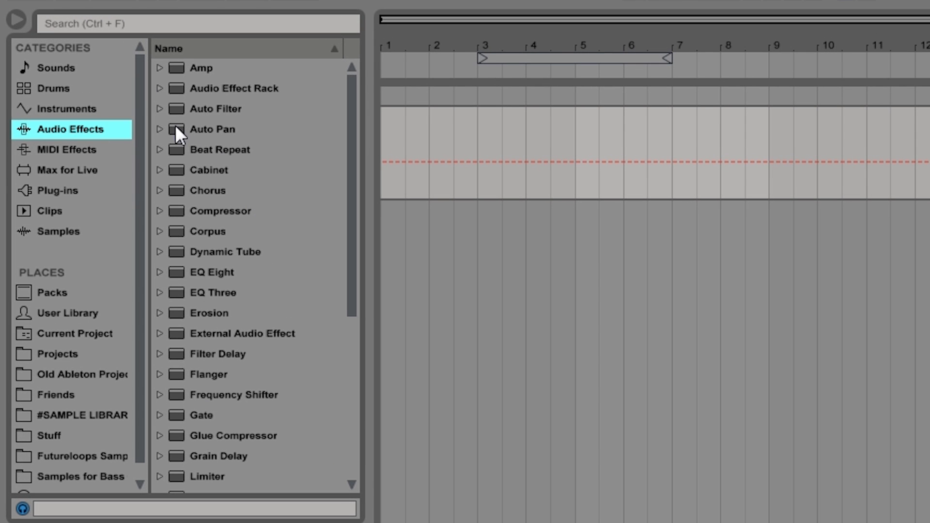
left_click_drag(176, 130, 432, 326)
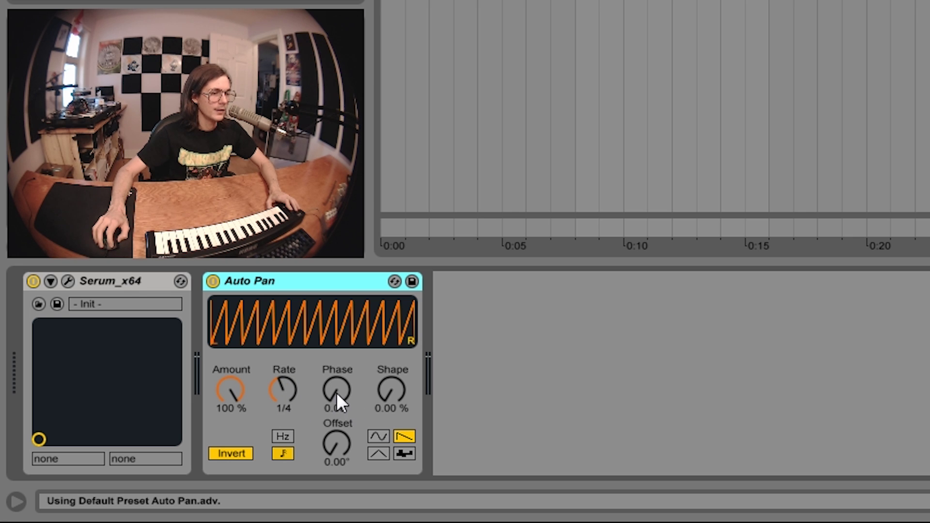
Give Auto Pan a sine wave shape, a 1/2 rate and 0° phase
mouse_move(336, 392)
left_mouse_down()
mouse_move(333, 372)
mouse_move(330, 378)
left_mouse_up()
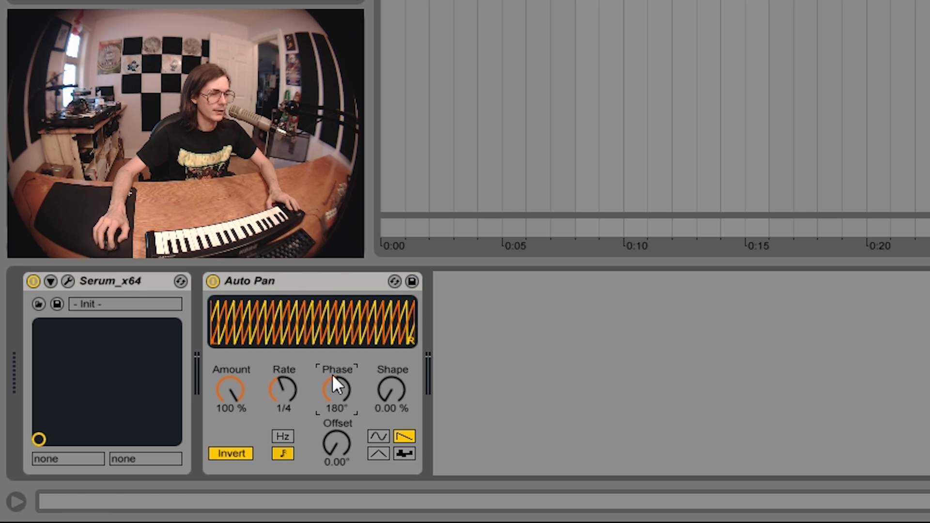
left_click(377, 436)
left_click_drag(291, 408, 280, 390)
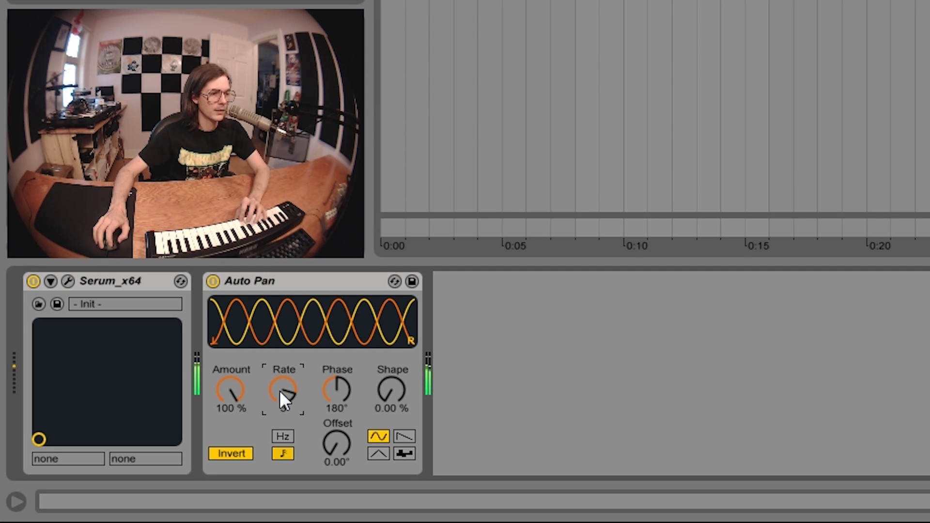
left_click_drag(280, 390, 280, 374)
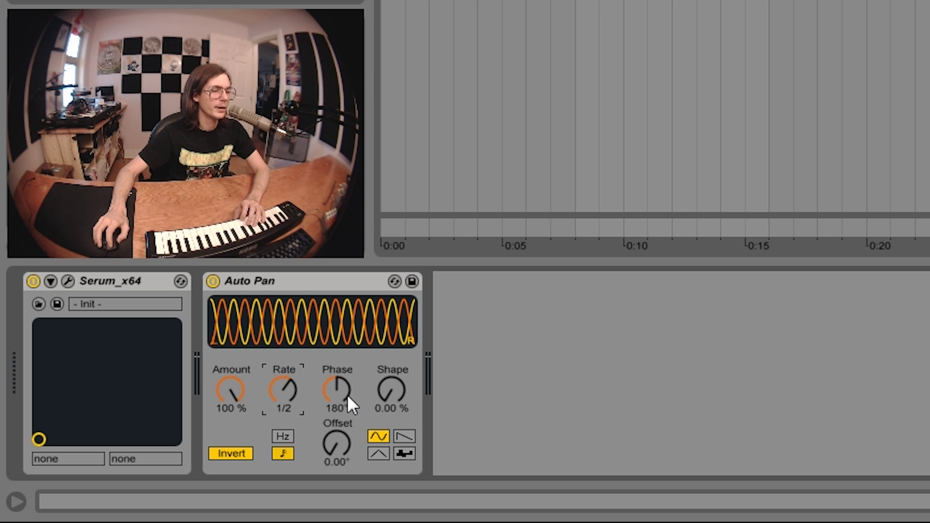
left_click_drag(341, 387, 341, 426)
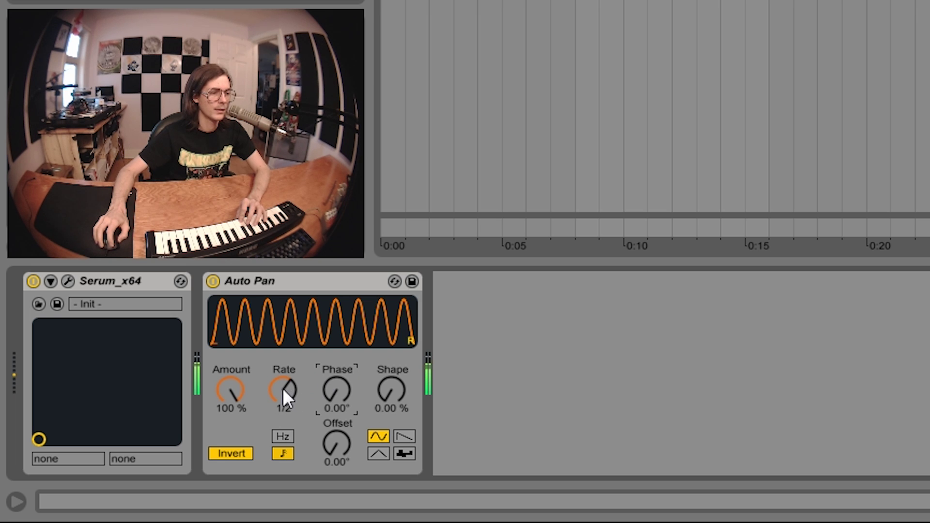
Switch Auto Pan's rate to Hz mode and set 3.85 Hz with 49.2% amount
left_click_drag(283, 387, 282, 379)
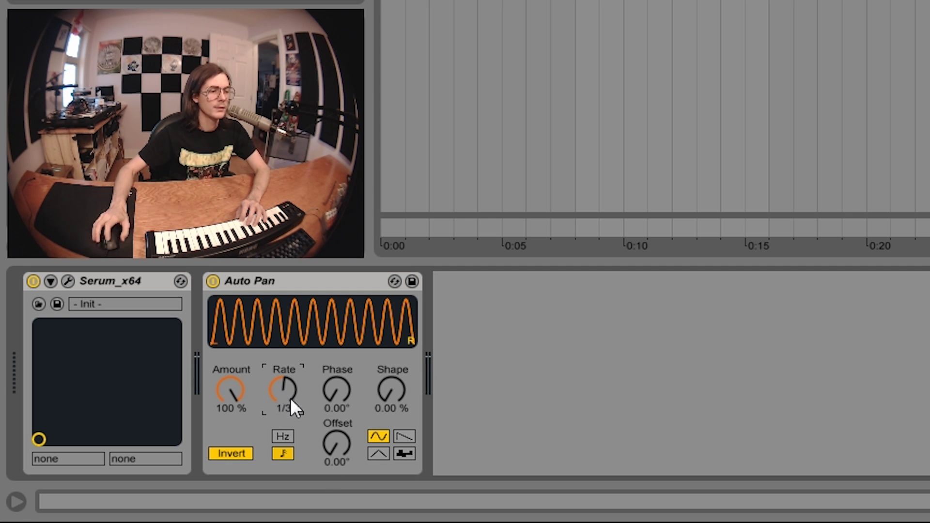
left_click_drag(227, 392, 227, 431)
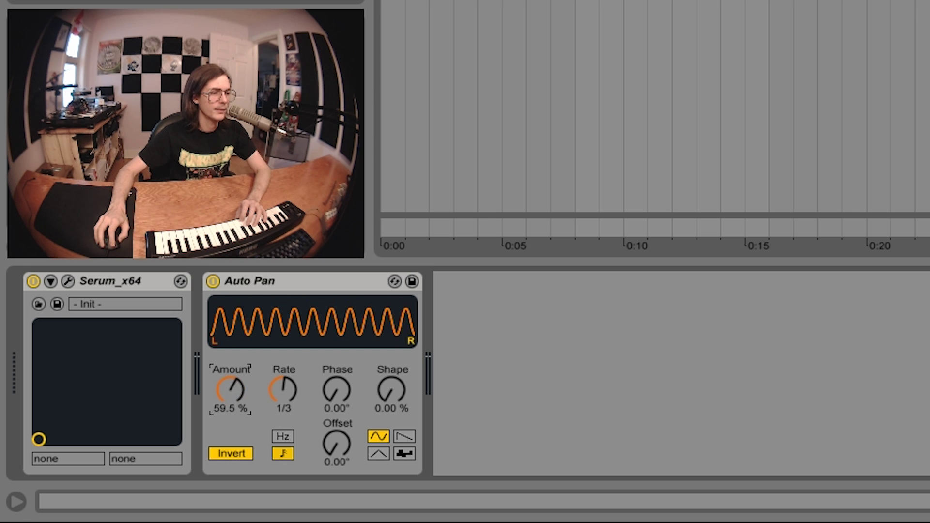
left_click(283, 436)
mouse_move(286, 411)
left_mouse_down()
mouse_move(286, 376)
mouse_move(284, 425)
left_mouse_up()
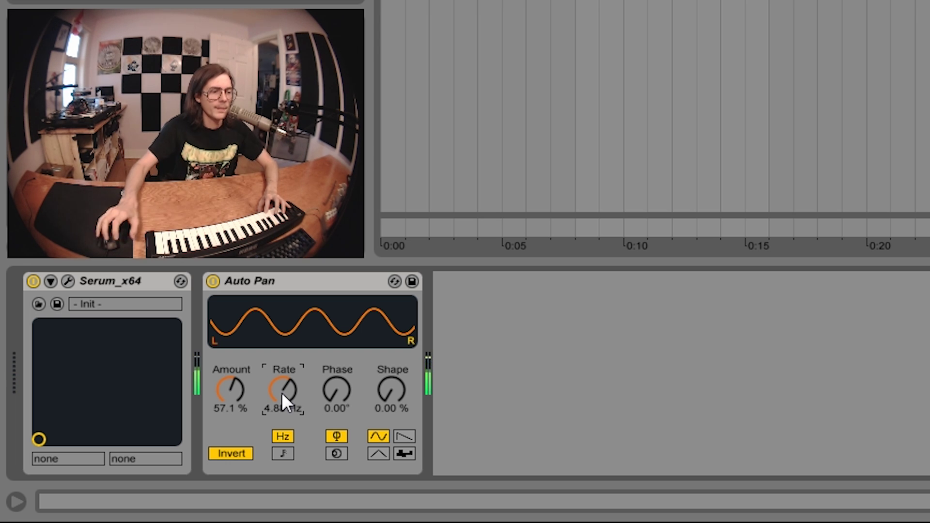
left_click_drag(225, 388, 225, 398)
left_click_drag(282, 389, 283, 401)
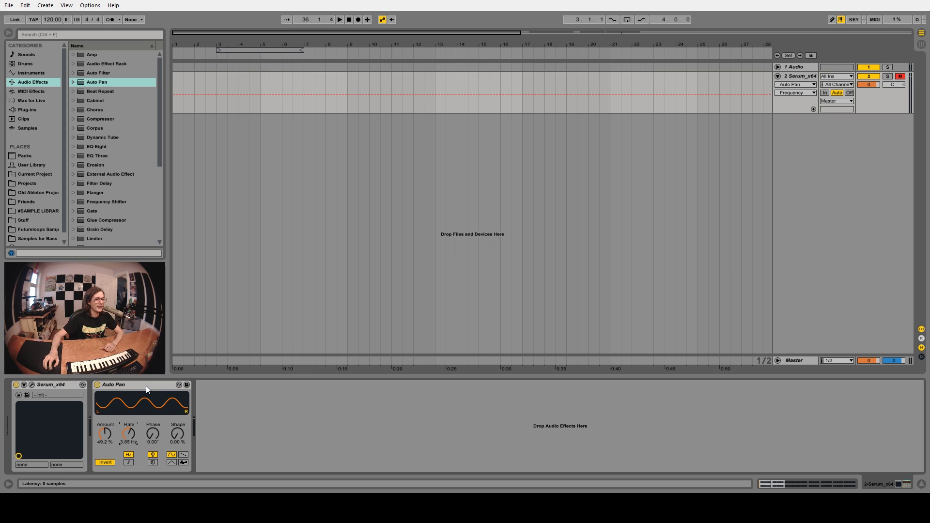
Select the Auto Pan device and delete it from the Serum track
left_click(120, 382)
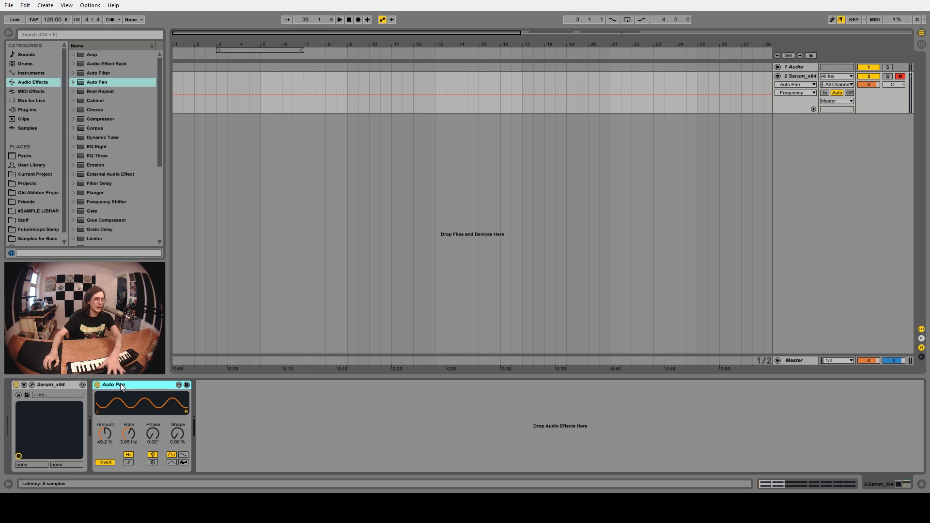
key("Delete")
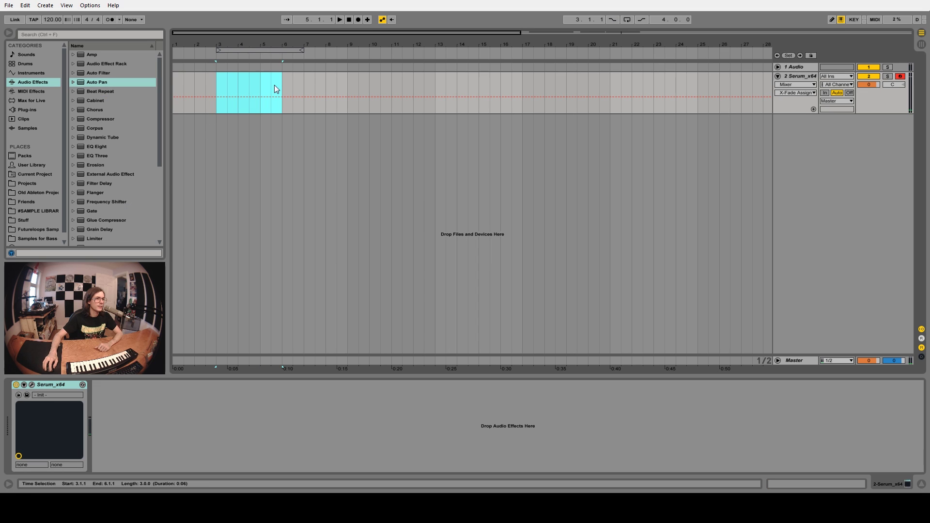
Turn bars 3–6 into a MIDI clip and draw a G3 note over the first three beats
key("ctrl+shift+m")
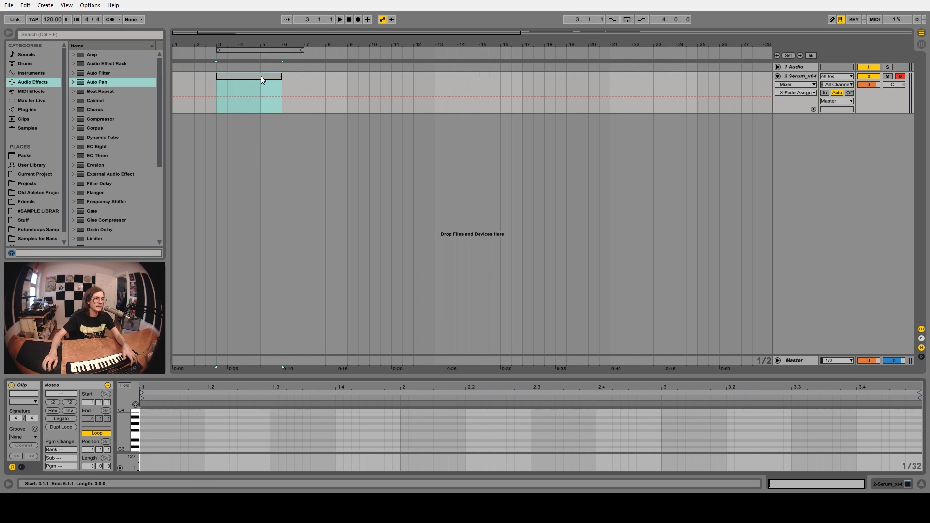
left_click(141, 428)
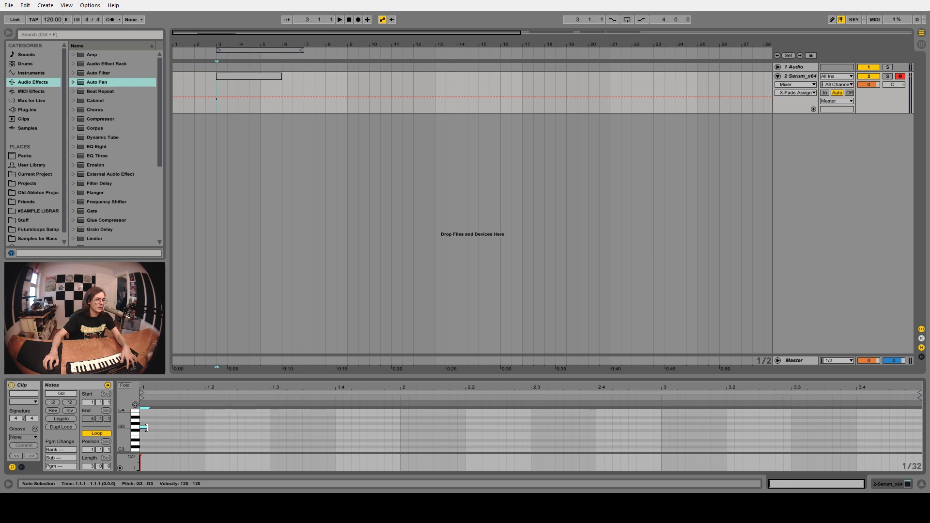
left_click_drag(142, 427, 286, 428)
Draw a wavy pitch-bend envelope of alternating dips and rises under the note
left_click(22, 468)
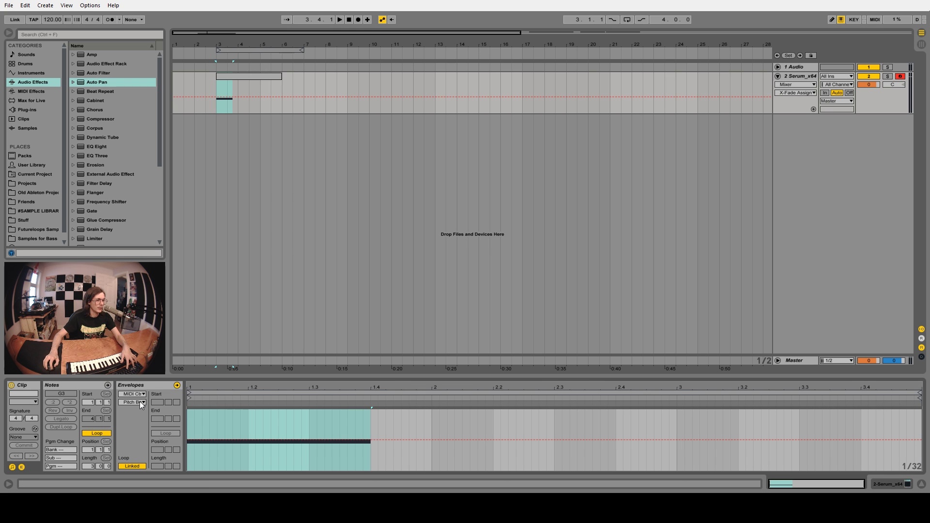
left_click(194, 440)
left_click(196, 436)
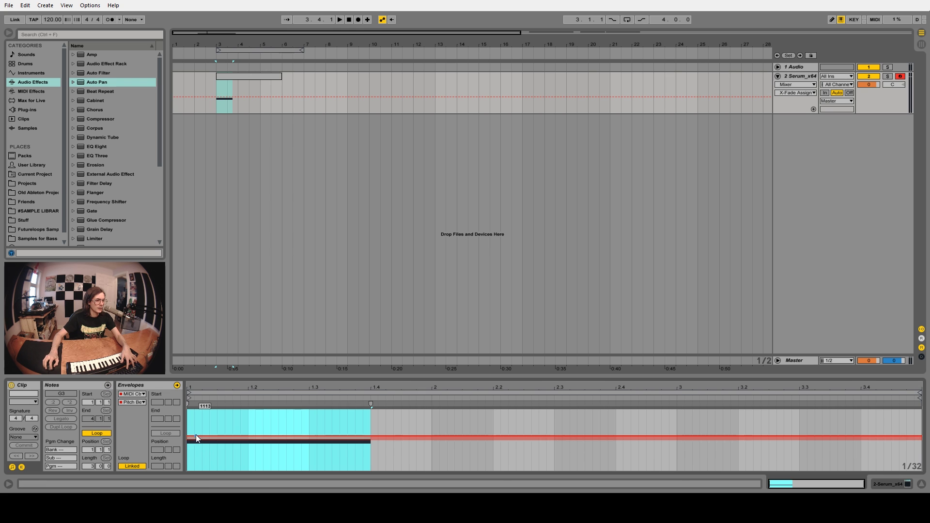
left_click(208, 446)
left_click(224, 437)
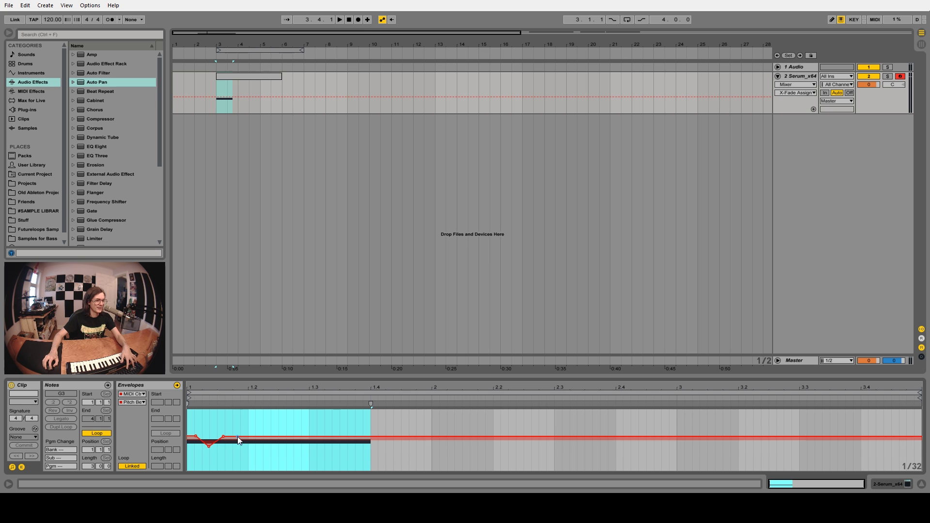
left_click(247, 449)
left_click(275, 432)
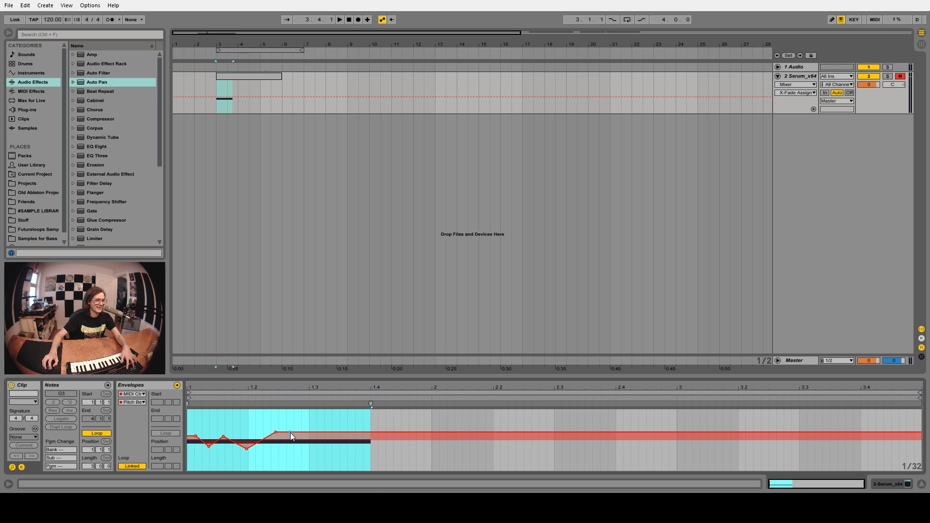
left_click(295, 447)
Play back the pitch-bend wobble, stop, and select the MIDI clip in bars 3–6
key("space")
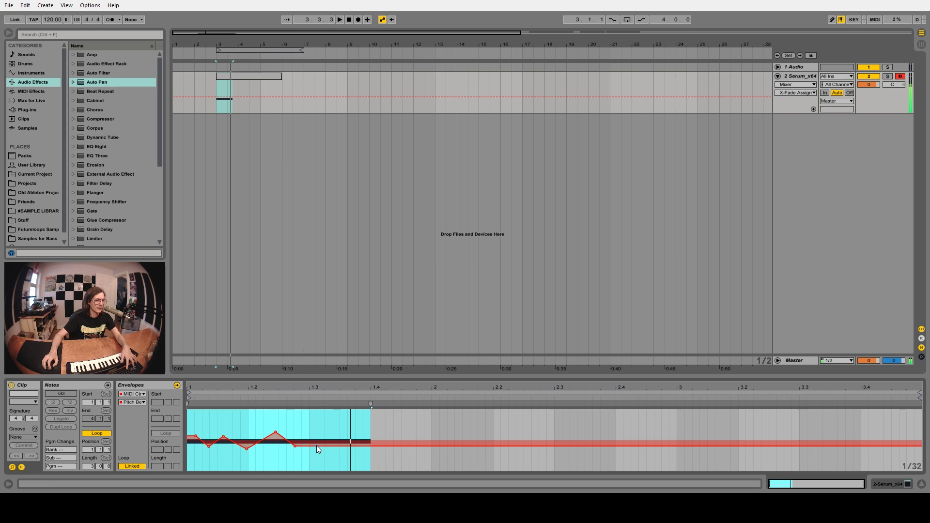
key("space")
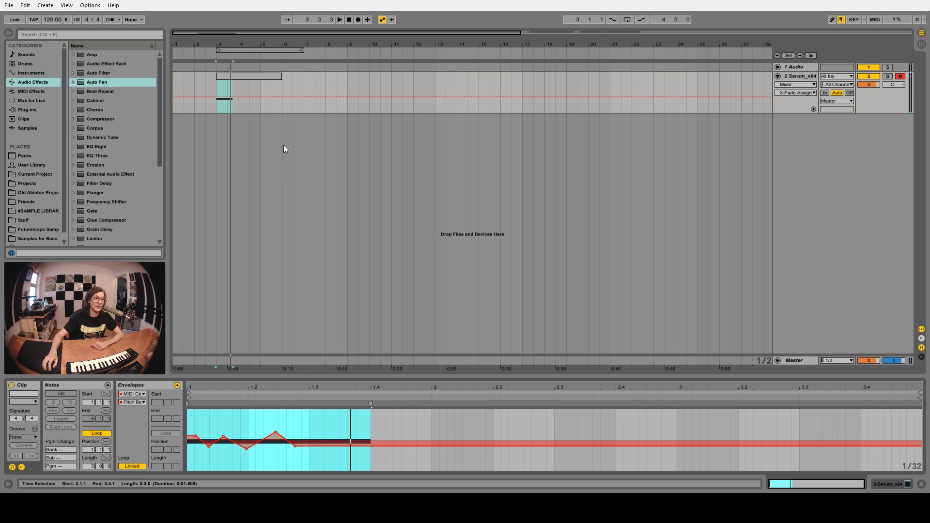
left_click(236, 75)
Delete the MIDI clip and bring up Serum's editor window
key("Delete")
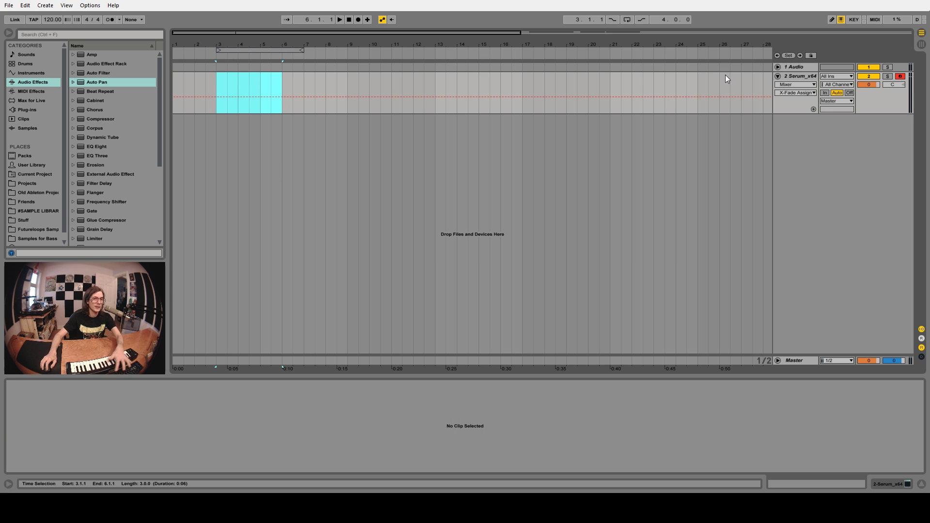
key("shift+Tab")
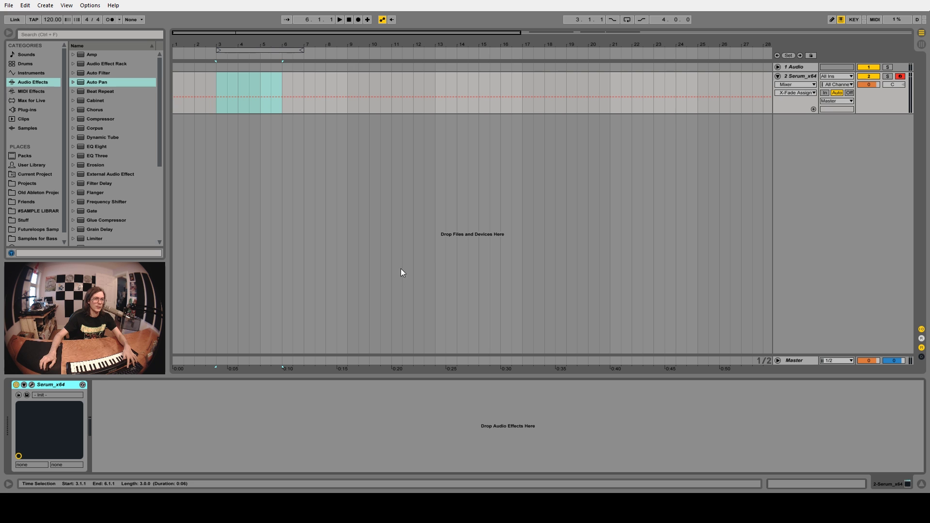
left_click(32, 385)
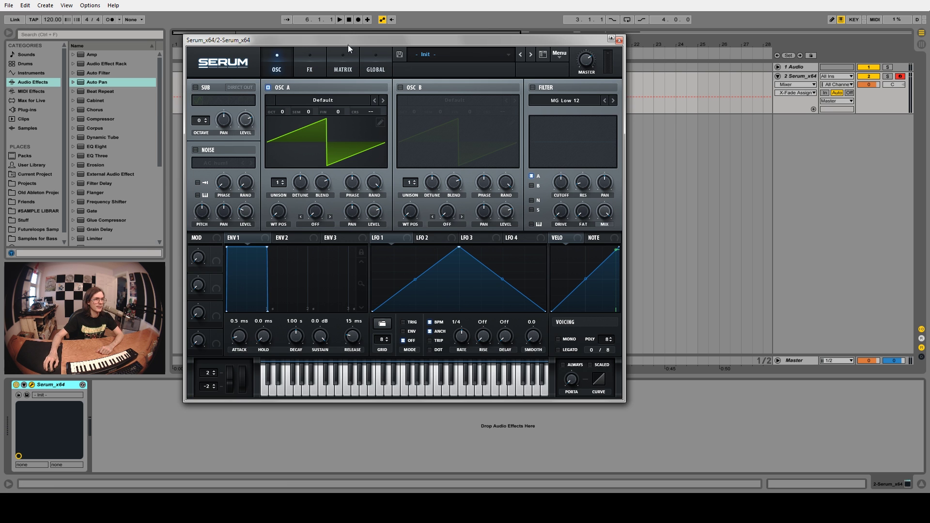
left_click_drag(348, 44, 353, 27)
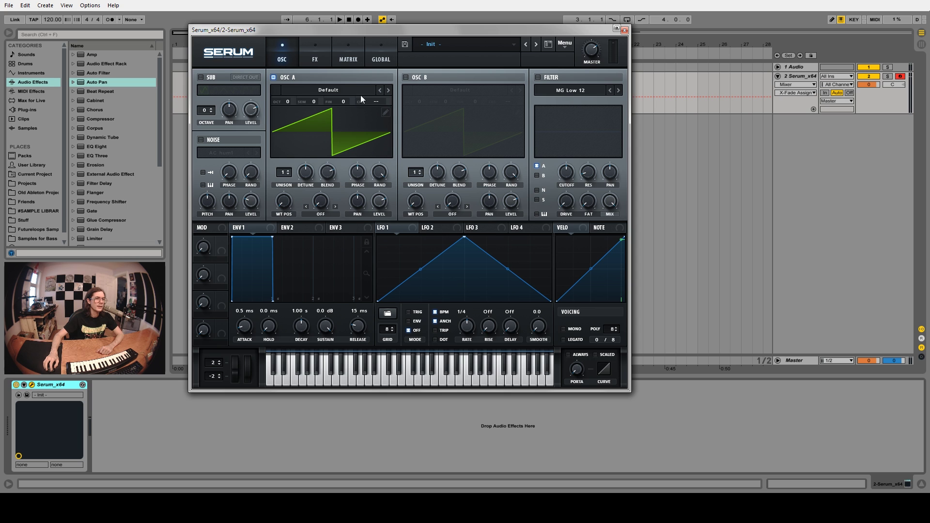
In Serum's matrix, route LFO 1 to OSC A fine tuning at maximum amount, scaled by Mod Wheel
left_click(352, 60)
left_click(219, 90)
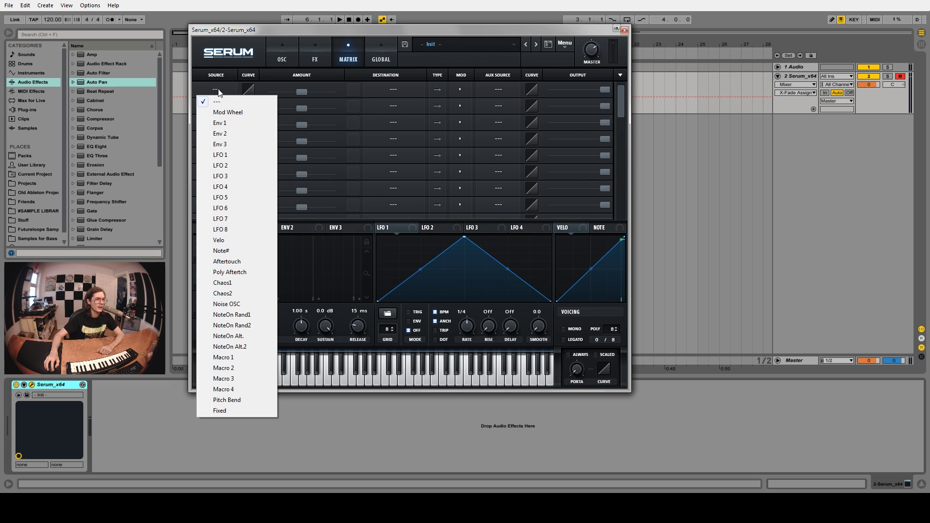
left_click(236, 155)
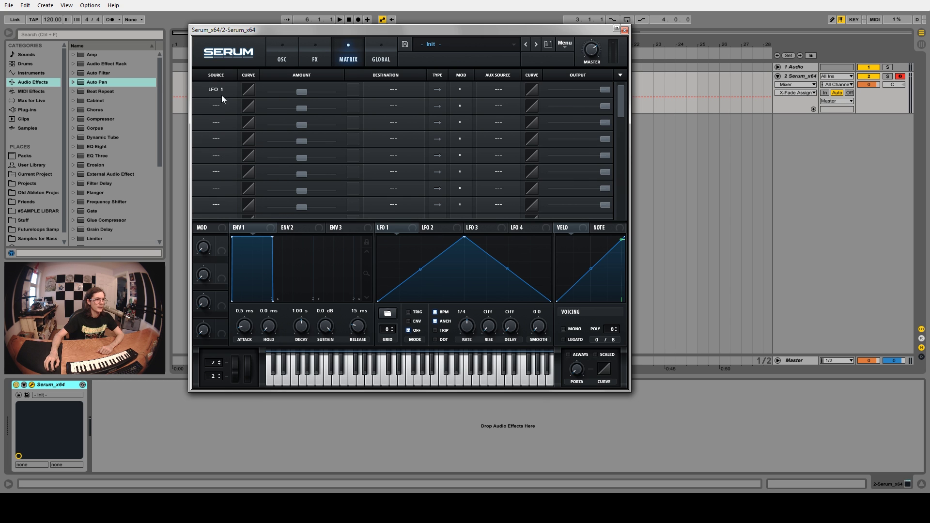
left_click(388, 90)
mouse_move(397, 102)
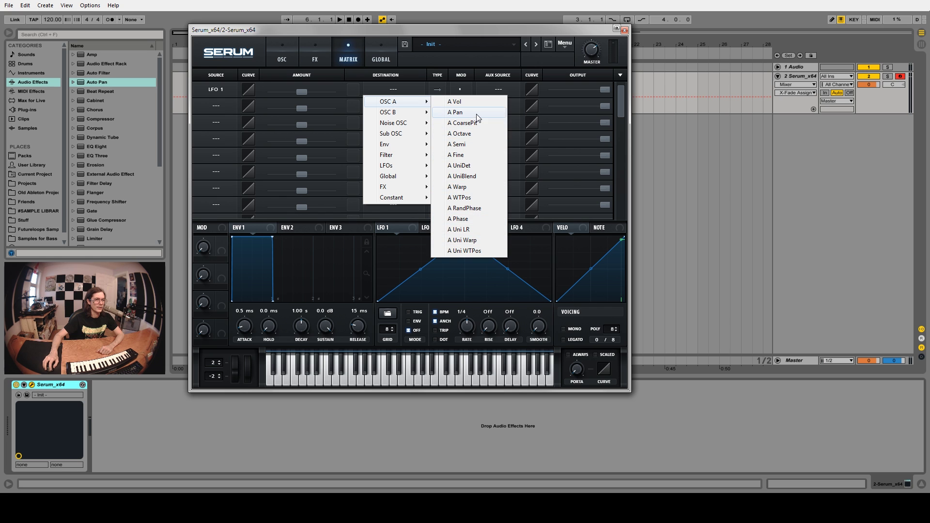
left_click(475, 158)
left_click_drag(317, 95, 435, 92)
left_click(494, 91)
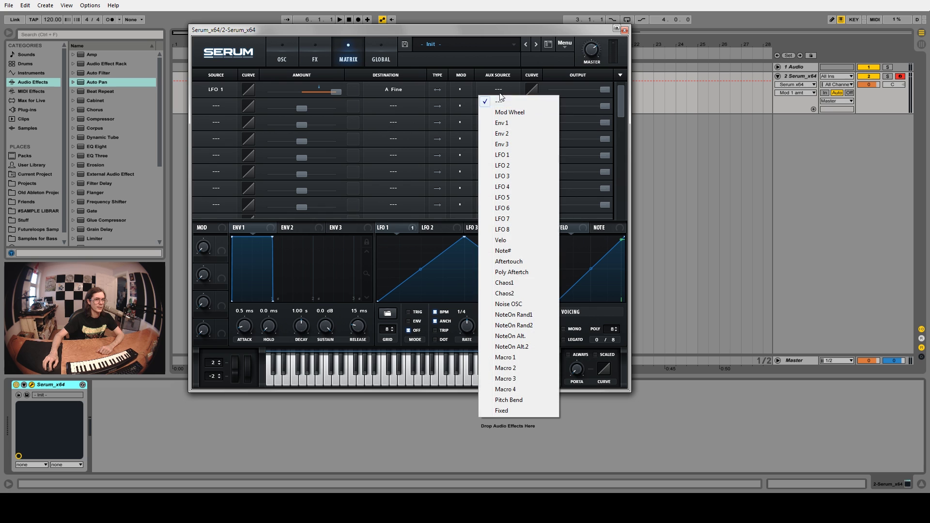
left_click(530, 114)
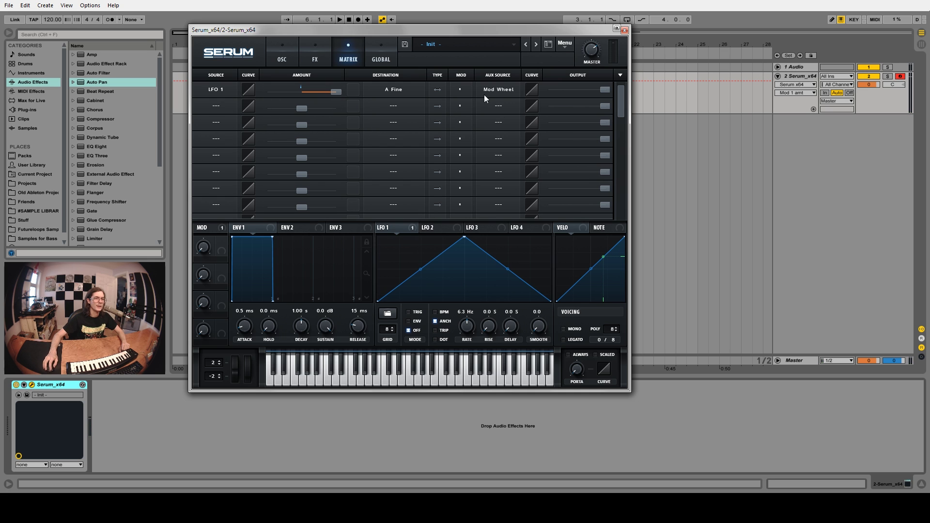
Remove Serum from the track and load the Massive plug-in in its place
left_click(54, 385)
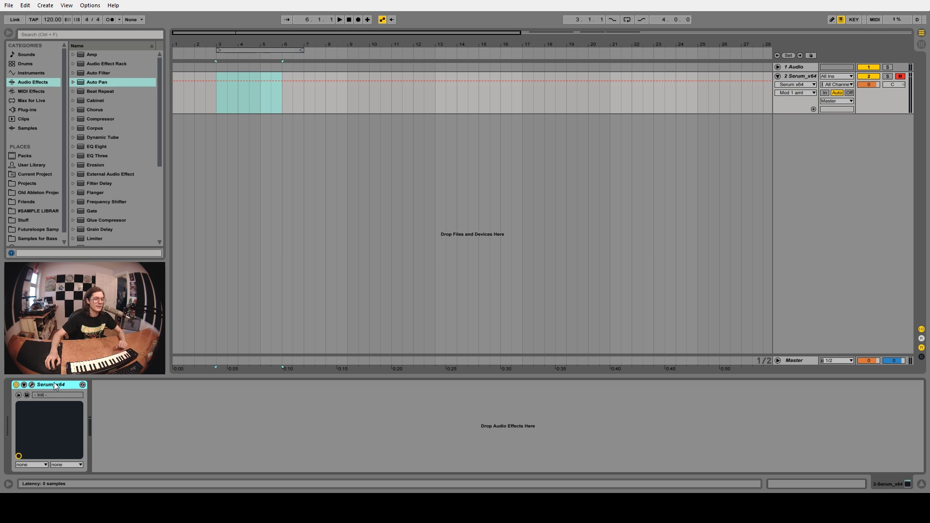
key("Delete")
left_click(30, 111)
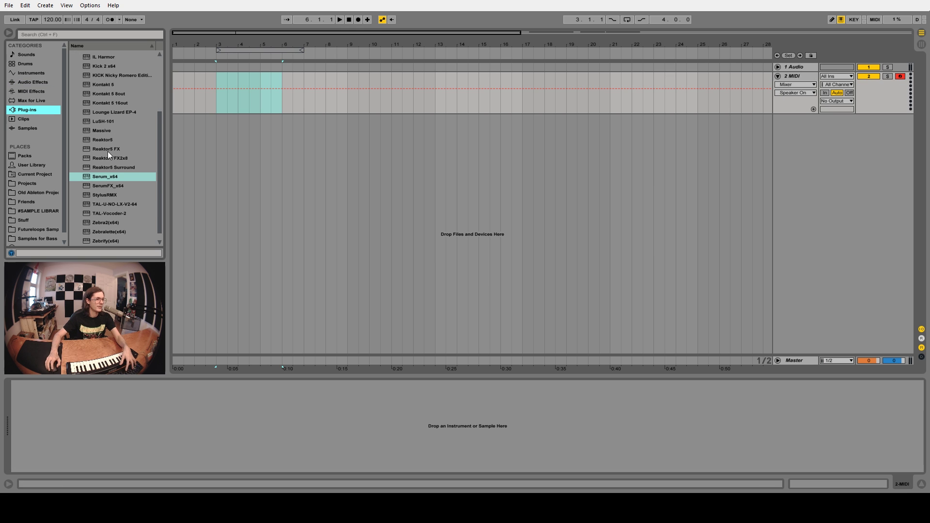
left_click(109, 169)
key("Down")
key("Down")
left_click_drag(100, 140, 128, 420)
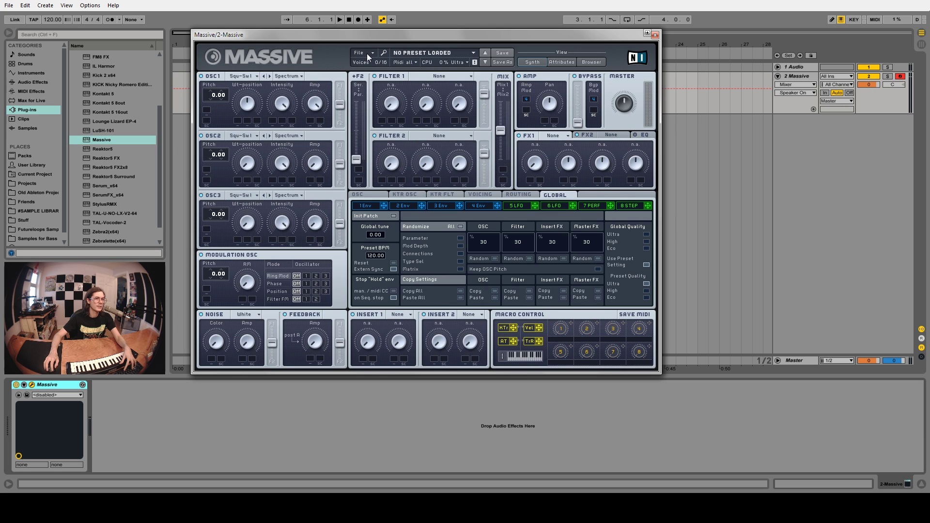
Start a new blank sound in Massive and show the OSC page's Vibrato settings
left_click(368, 57)
left_click(369, 53)
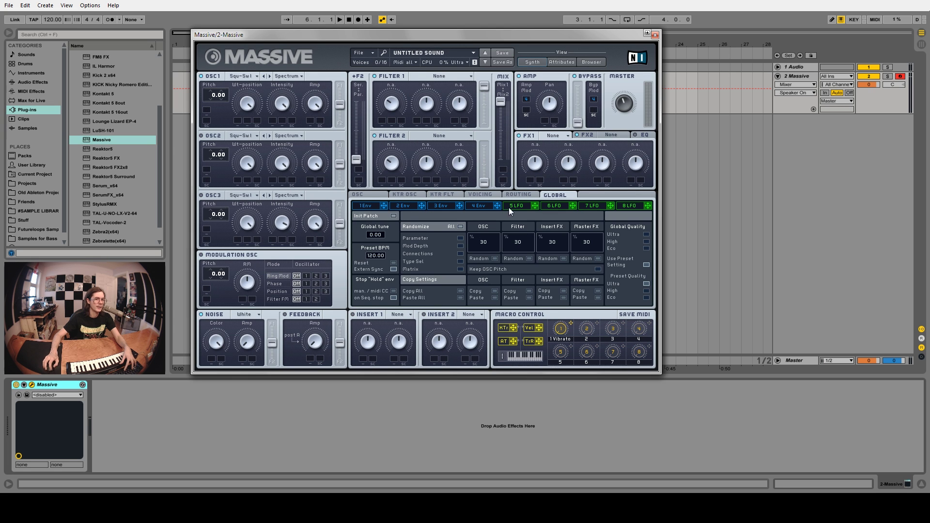
left_click(374, 195)
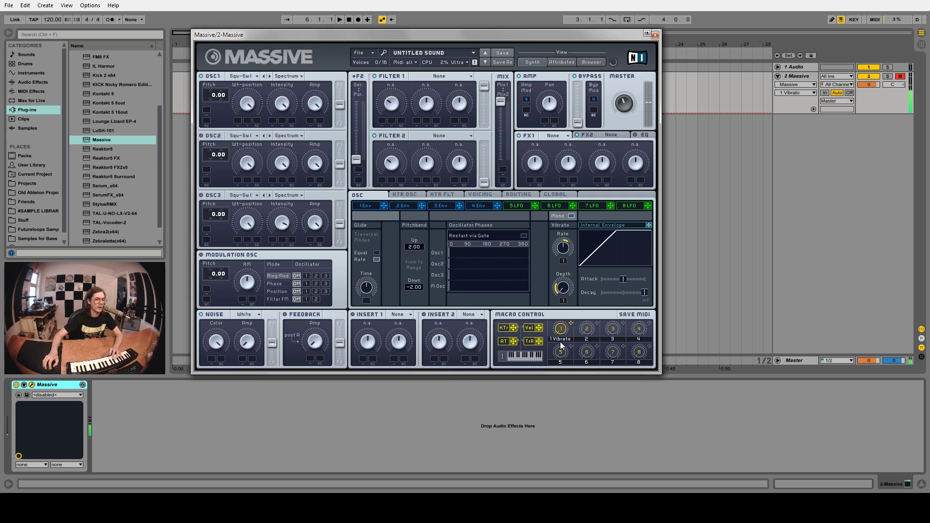
Replace Massive with Serum_x64 on the MIDI track and list the built-in Audio Effects
left_click(655, 34)
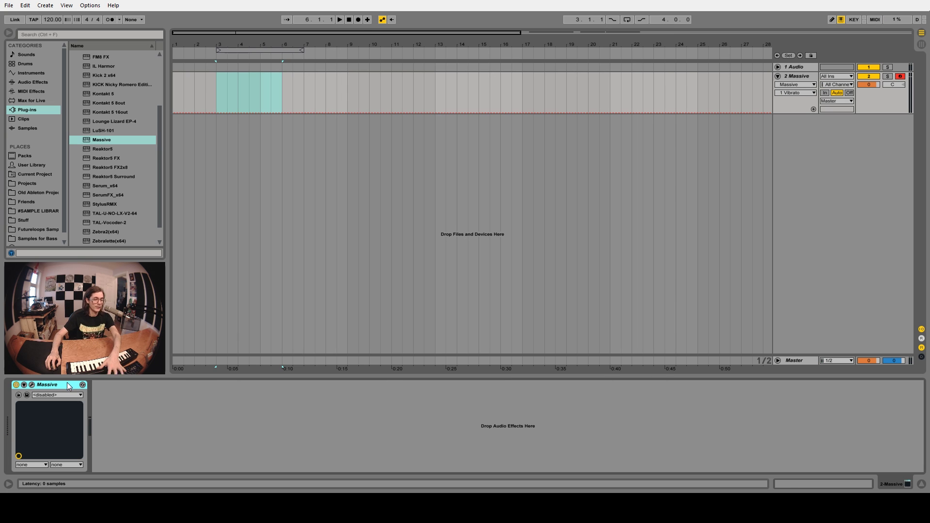
key("Delete")
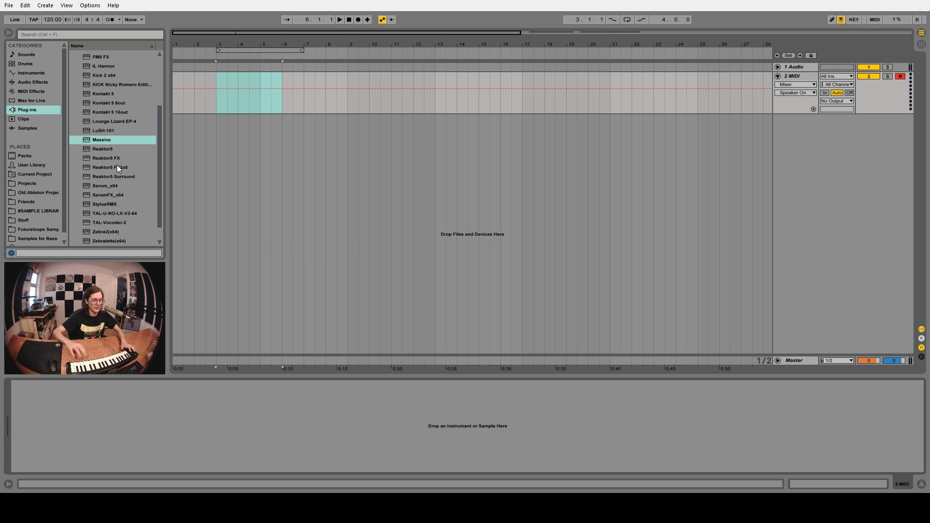
scroll(116, 155, "down", 1)
left_click_drag(103, 167, 110, 388)
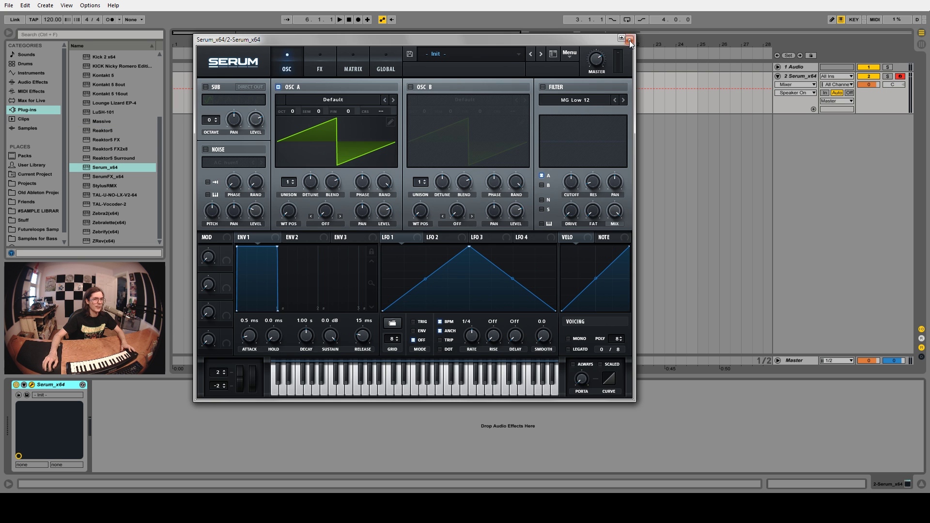
left_click(629, 40)
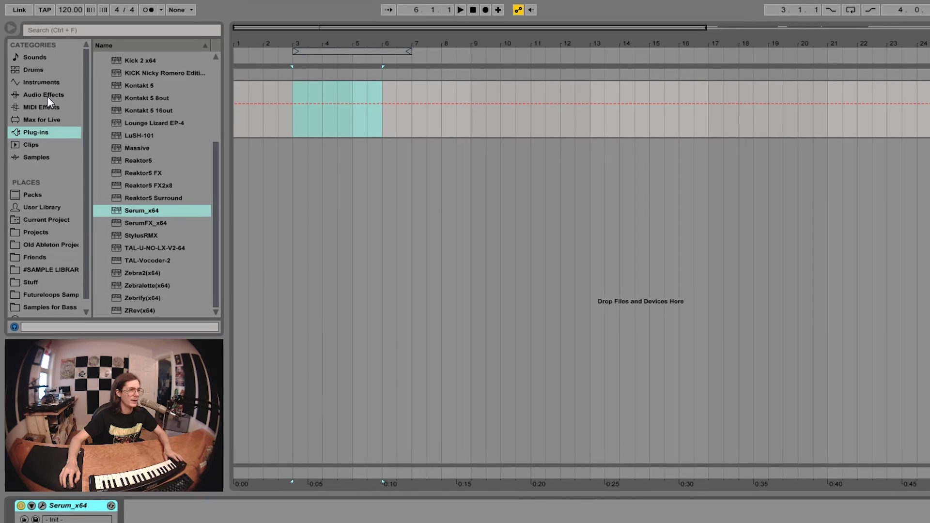
left_click(47, 96)
scroll(143, 218, "down", 3)
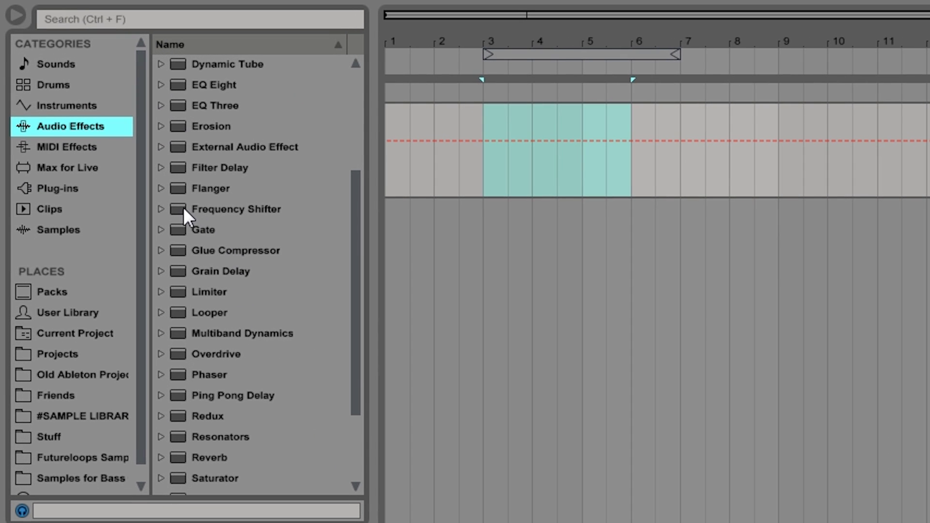
Add Frequency Shifter after Serum with LFO phase 0°, rate 6.15 Hz and amount 16.1 Hz
double_click(184, 207)
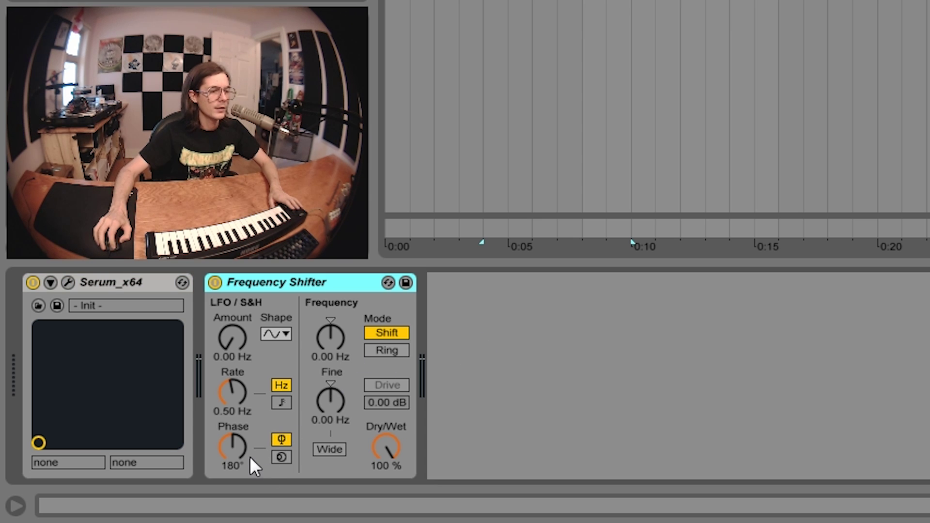
left_click_drag(236, 448, 226, 431)
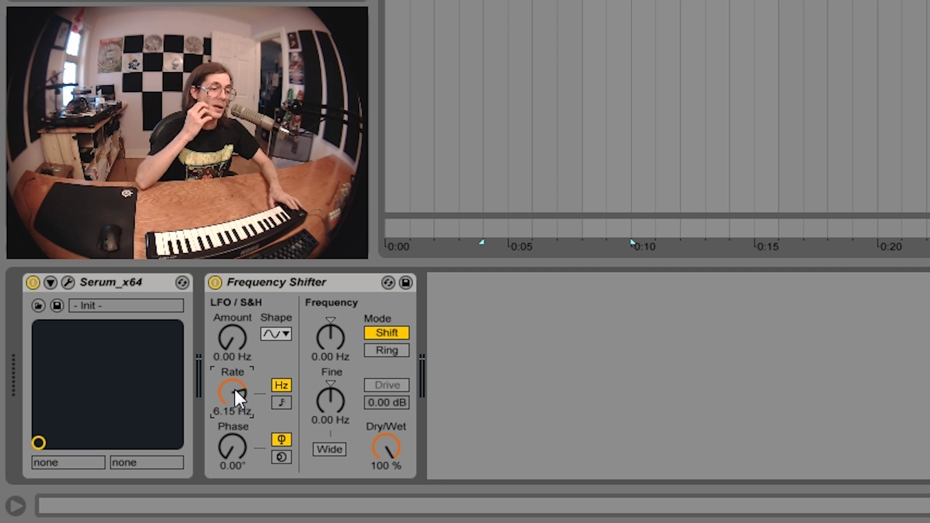
left_click(239, 341)
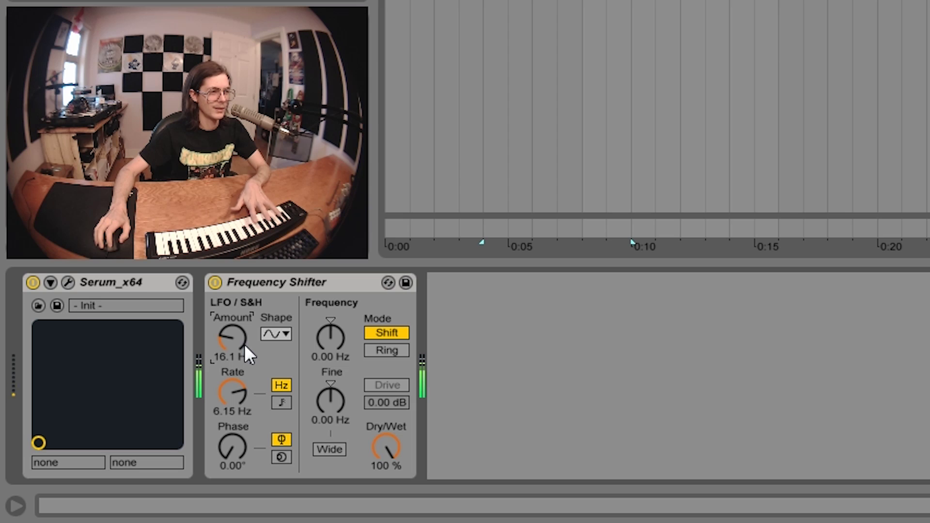
left_click(278, 286)
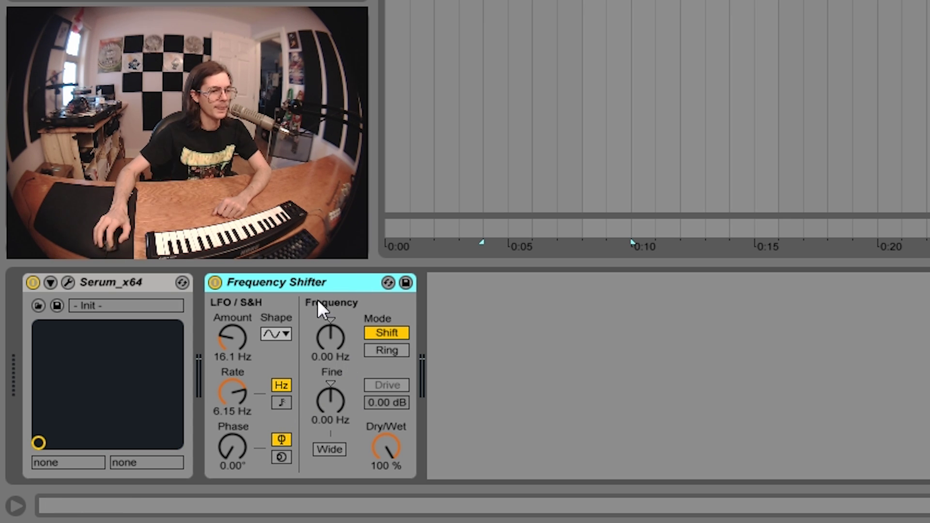
Delete the Frequency Shifter, then scroll down the producer's SoundCloud profile tracks
key("Delete")
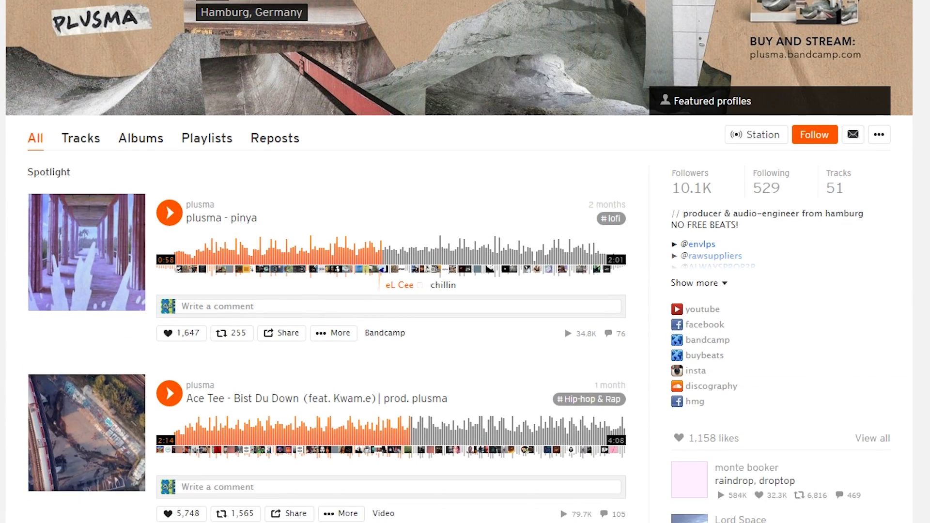
scroll(465, 262, "down", 6)
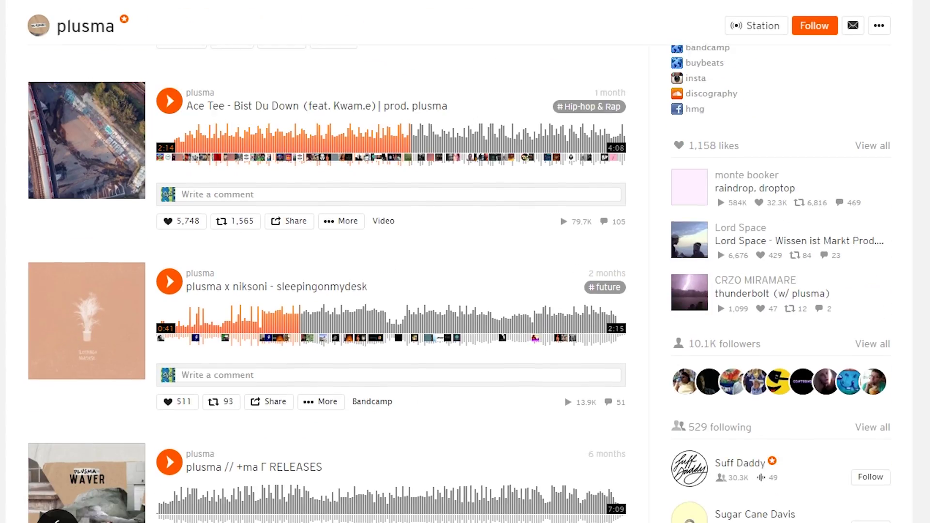
scroll(465, 262, "down", 8)
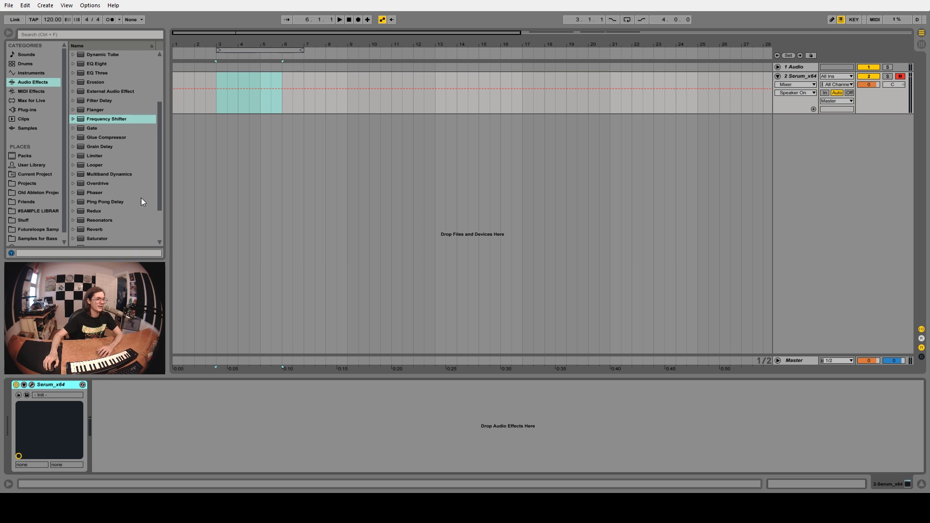
Add Simple Delay after Serum, link its channels and switch the left delay to milliseconds
scroll(141, 197, "down", 3)
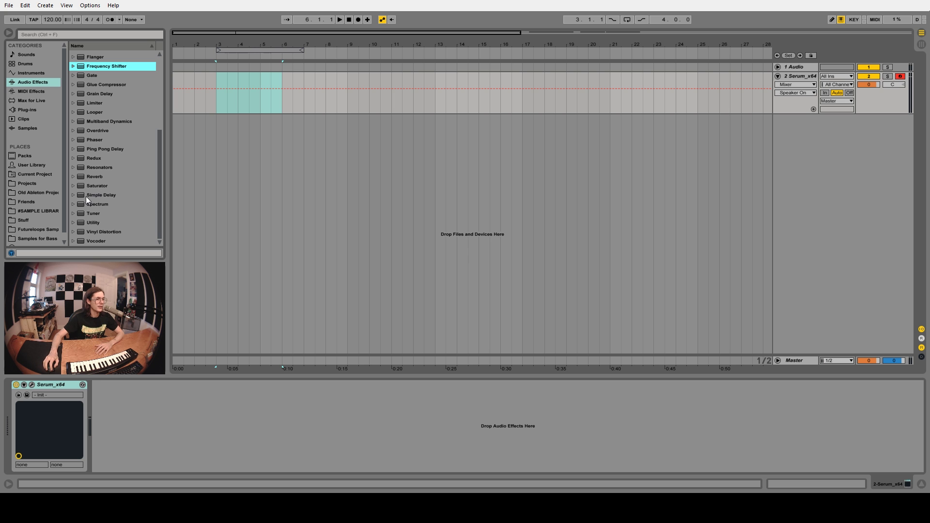
left_click_drag(85, 196, 165, 411)
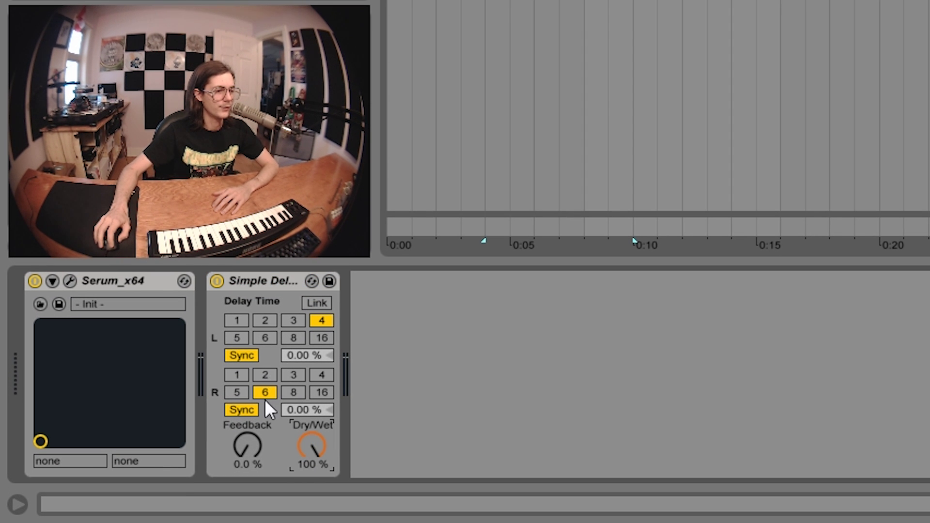
left_click(316, 304)
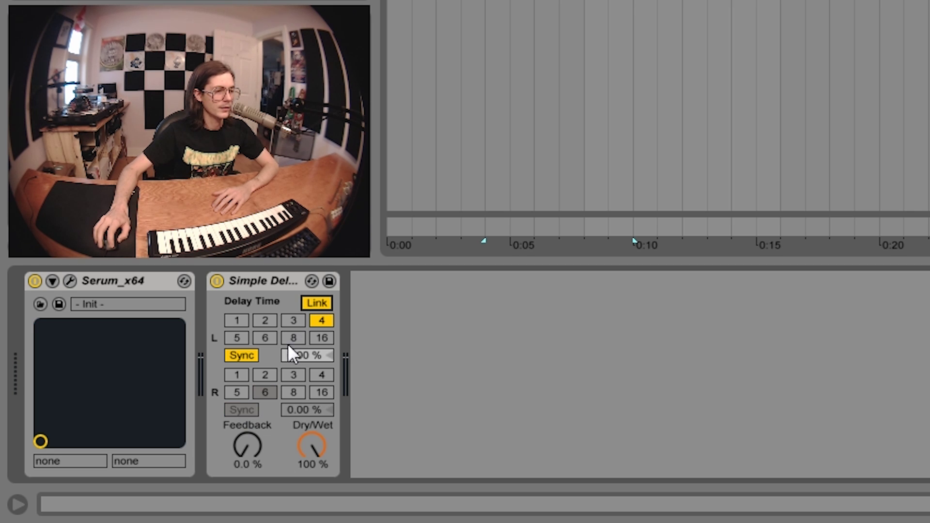
left_click(250, 359)
Enable Repitch mode and bring the linked delay time down to about 52.4 ms
right_click(286, 281)
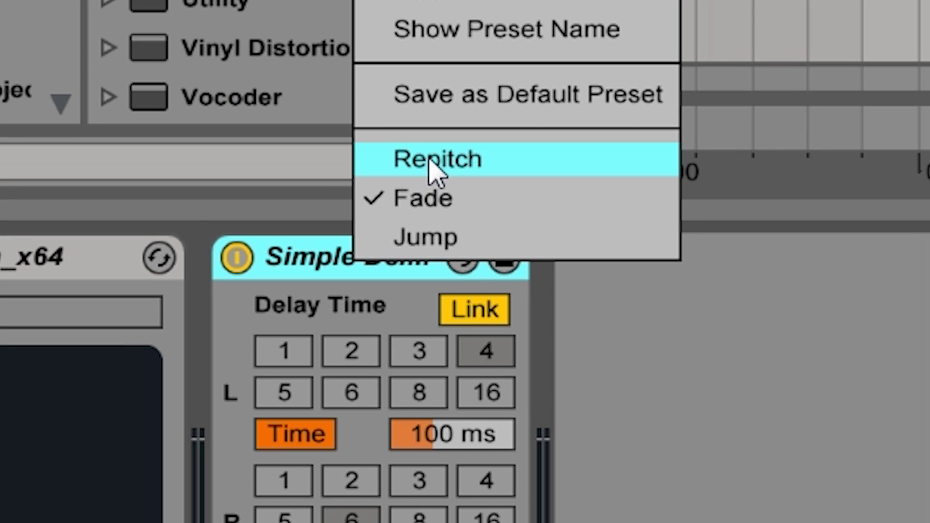
left_click(460, 161)
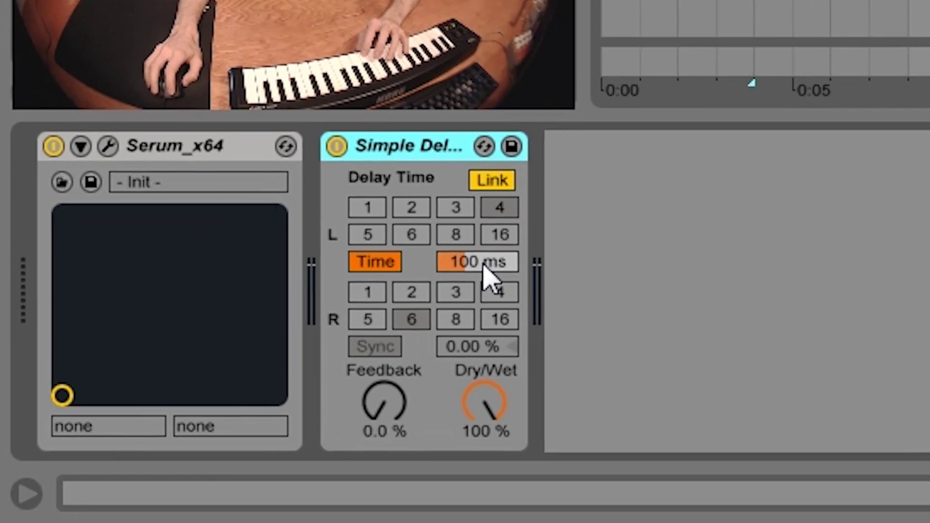
left_click_drag(483, 265, 483, 319)
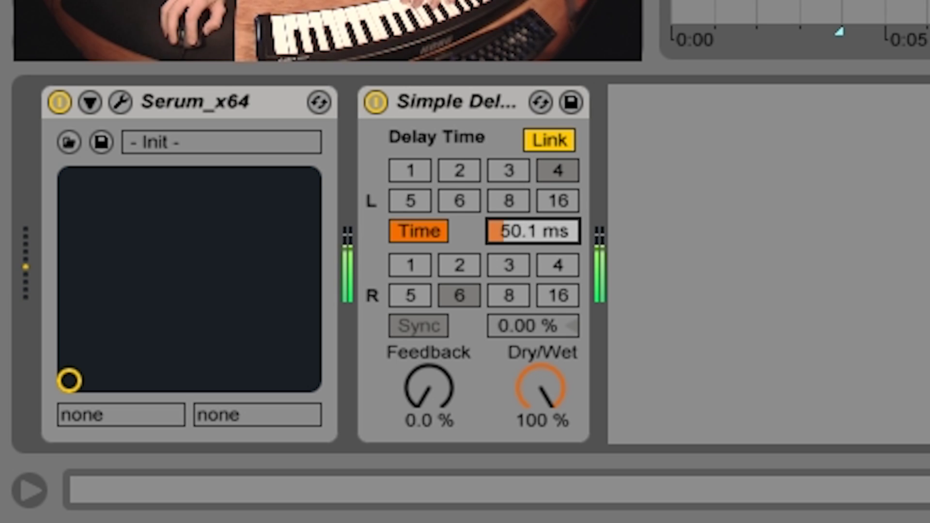
mouse_move(533, 231)
left_mouse_down()
mouse_move(533, 247)
mouse_move(532, 218)
left_mouse_up()
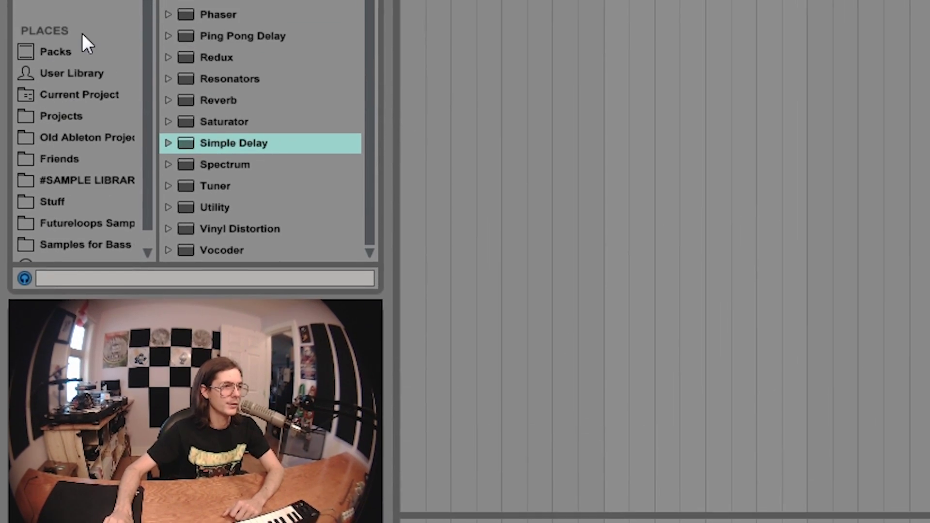
Add the Max for Live LFO after Simple Delay and group both devices into a rack
left_click(73, 146)
left_click(246, 300)
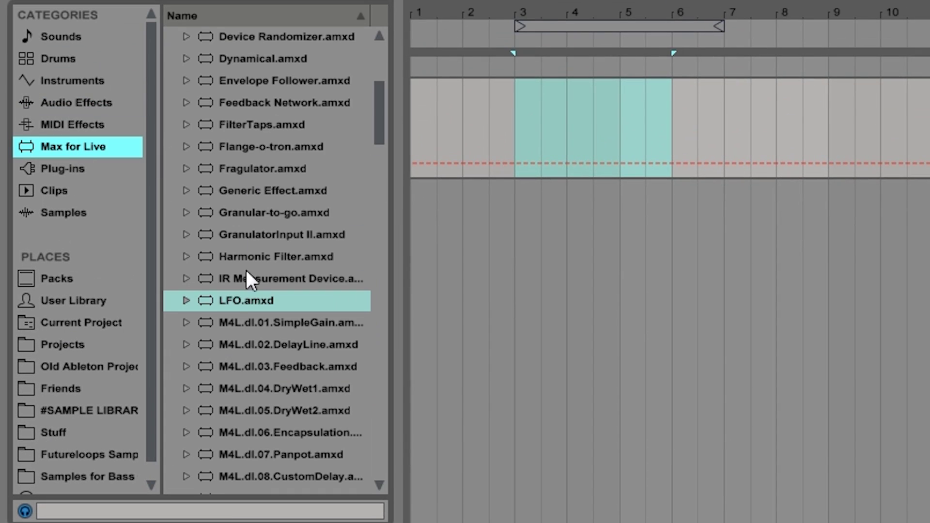
double_click(234, 301)
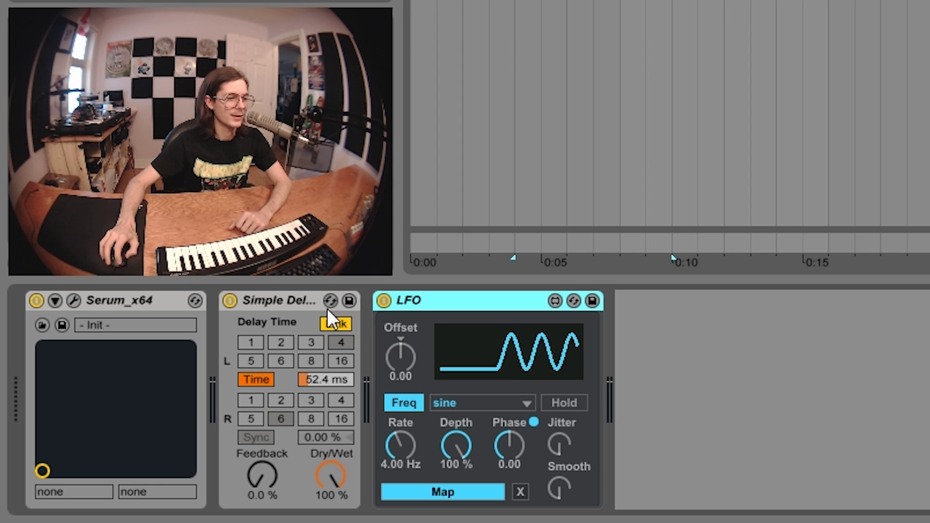
left_click(298, 301)
left_click(458, 298, "shift")
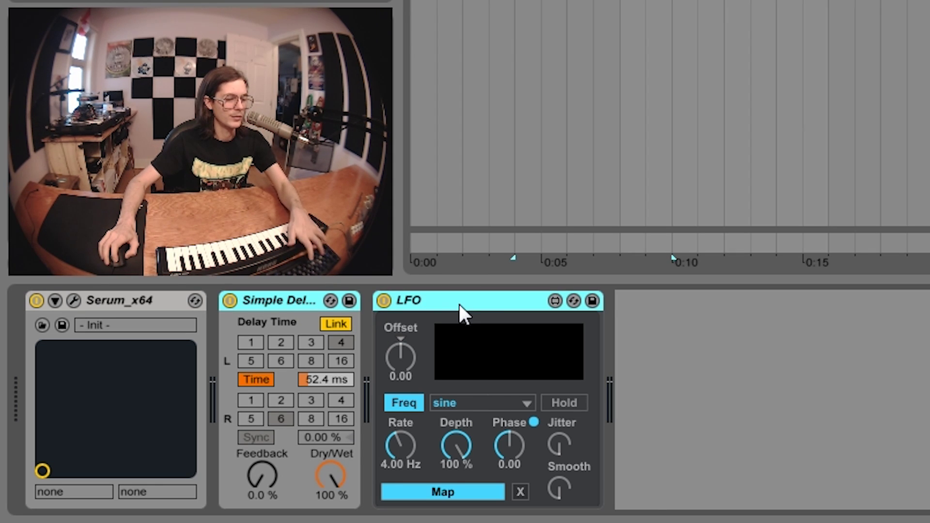
key("ctrl+g")
Map the LFO to the left delay time and assign its Depth to Macro 1
left_click(230, 324)
left_click(926, 394)
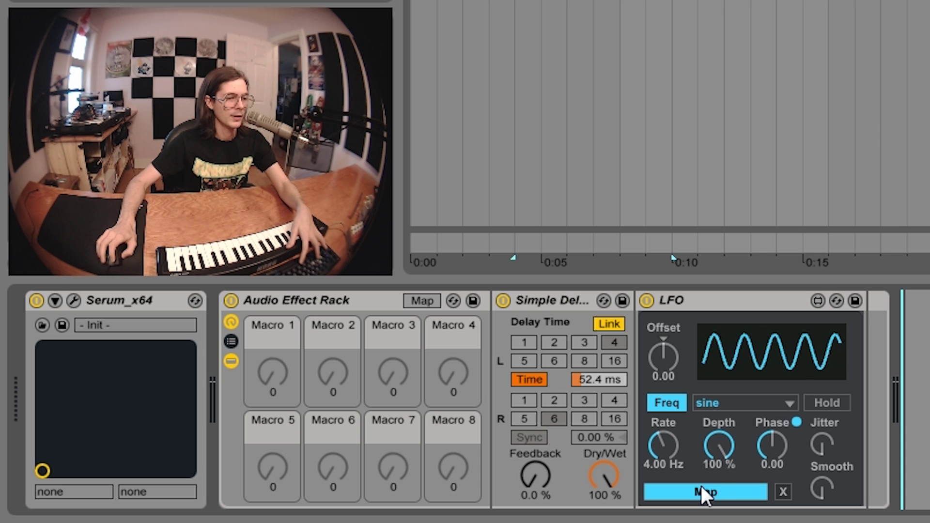
left_click(709, 487)
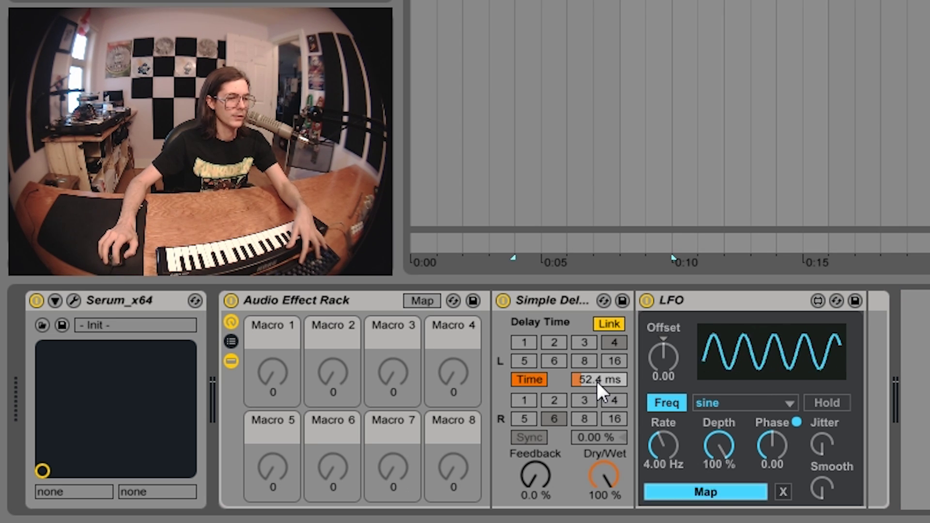
left_click(597, 381)
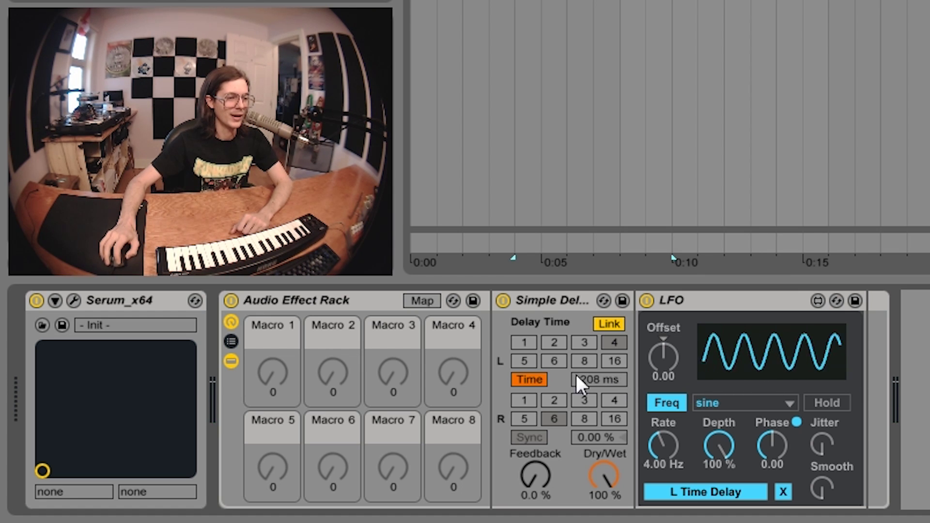
right_click(722, 443)
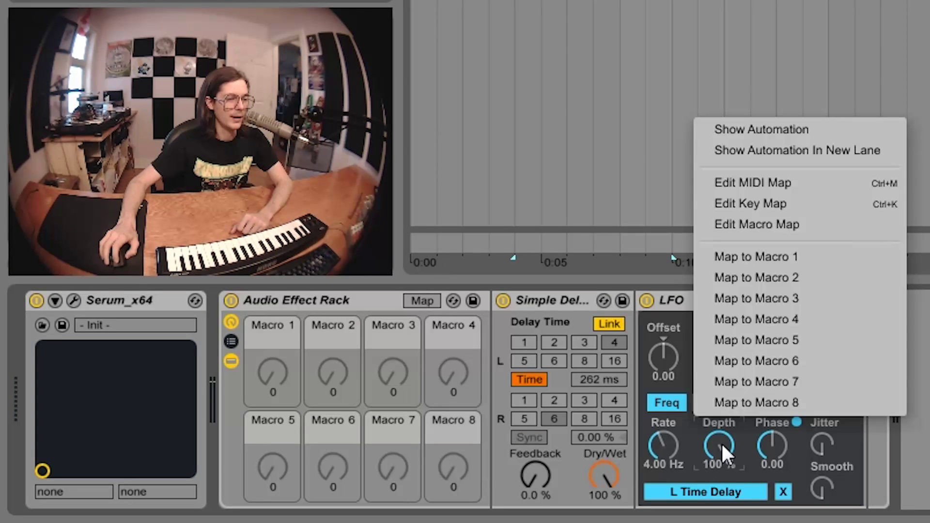
left_click(772, 256)
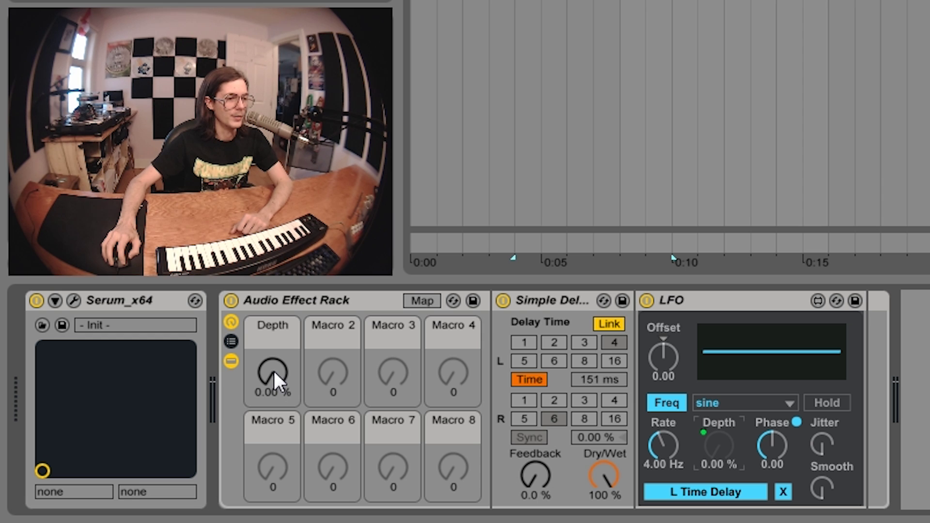
Limit the Depth macro mapping range to a maximum of 1 %
left_click(433, 302)
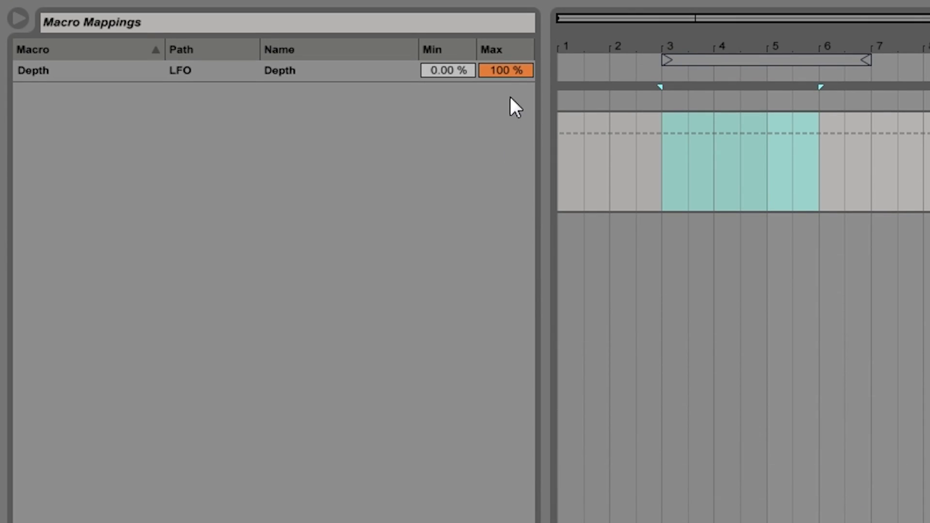
left_click(502, 71)
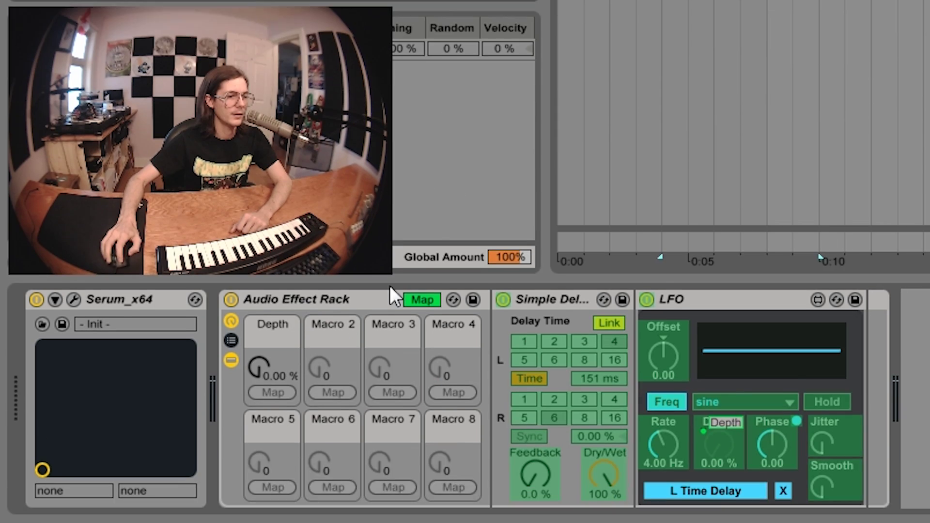
left_click(417, 301)
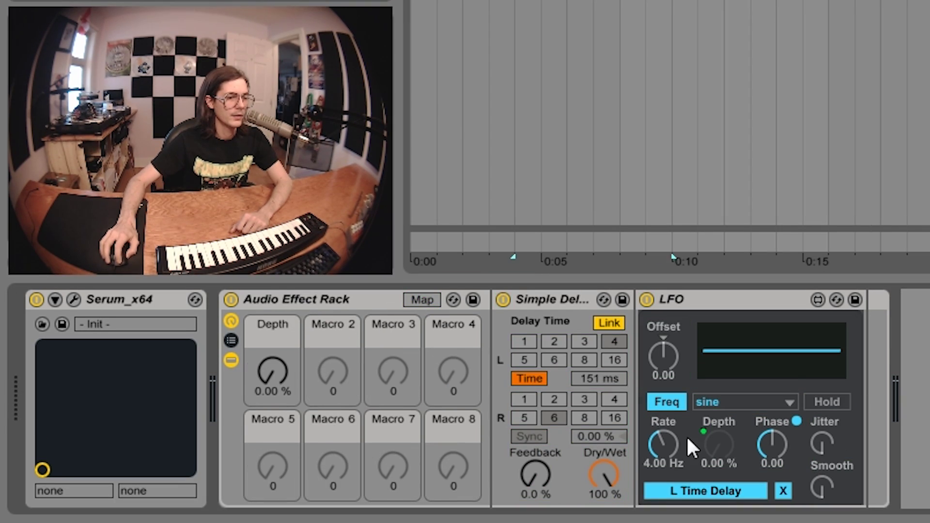
Set the LFO rate to 6.05 Hz and offset to about -0.88, testing the Depth macro
left_click_drag(669, 445, 669, 431)
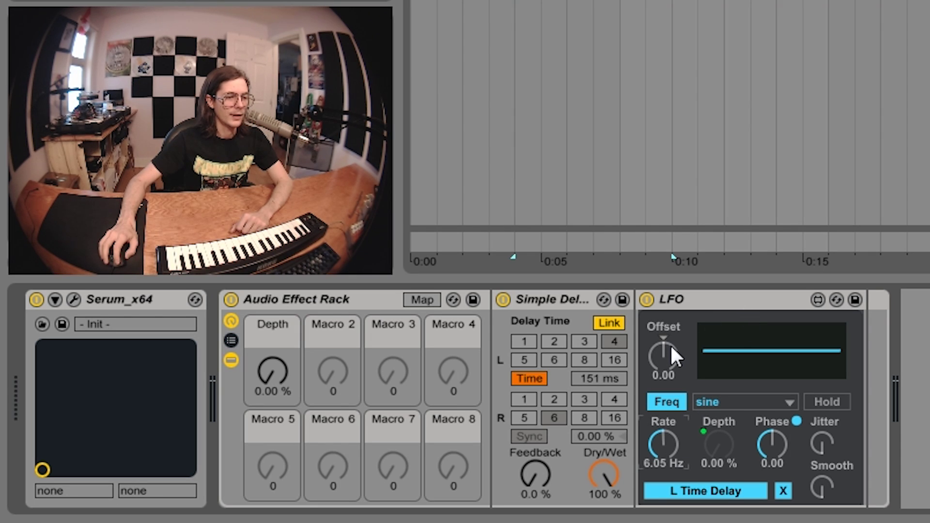
left_click_drag(669, 353, 670, 388)
left_click_drag(292, 386, 292, 373)
mouse_move(663, 357)
left_mouse_down()
mouse_move(664, 367)
mouse_move(670, 360)
left_mouse_up()
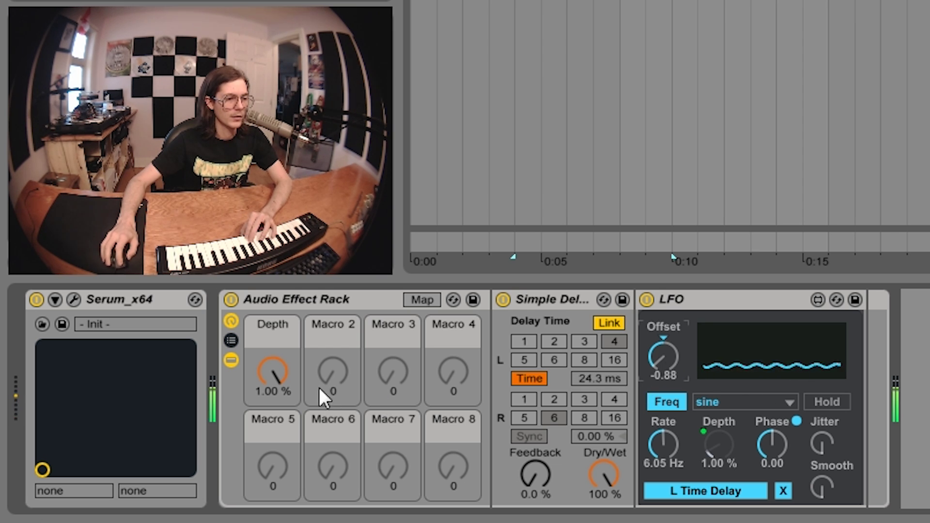
left_click_drag(275, 376, 276, 385)
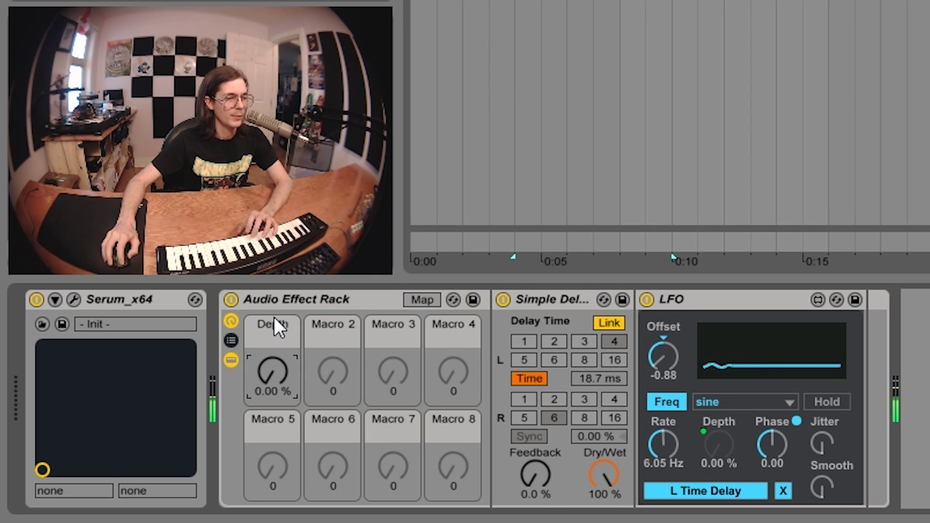
key("ctrl+m")
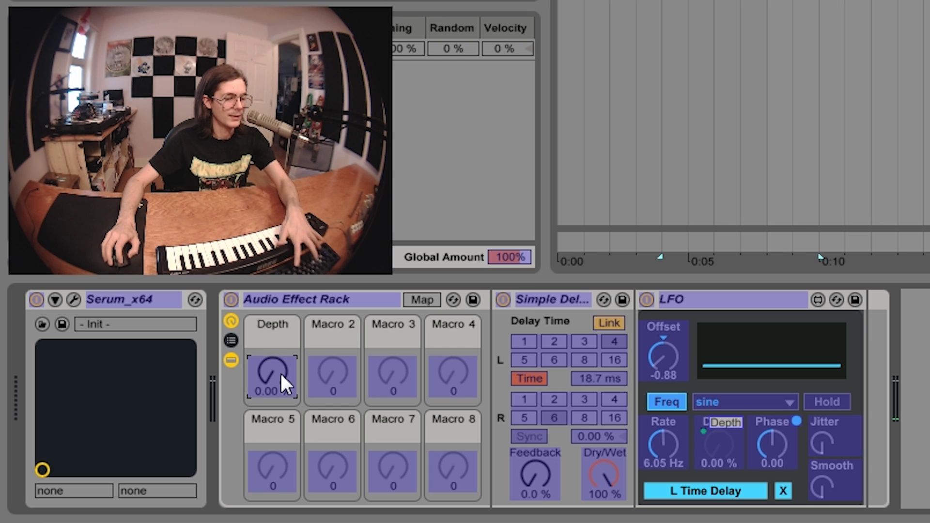
key("ctrl+m")
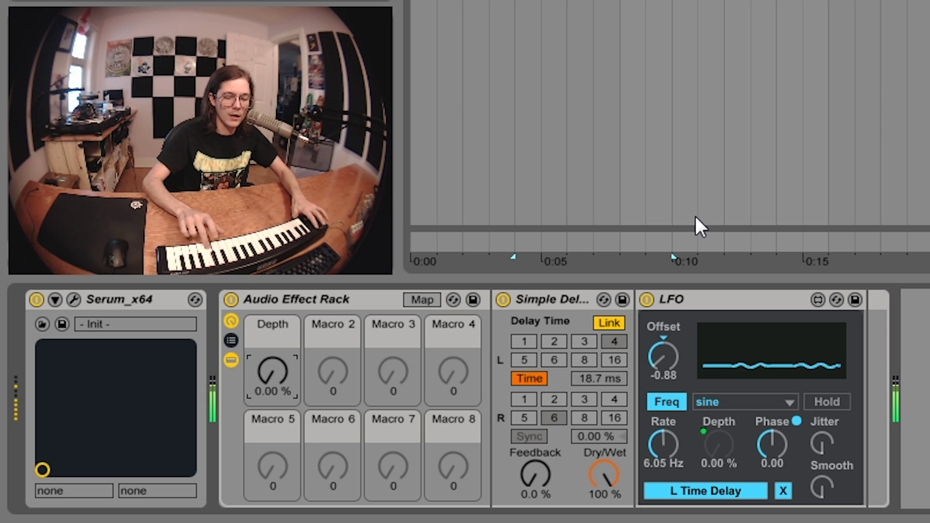
Rename the Depth macro to Vibrato'
right_click(272, 331)
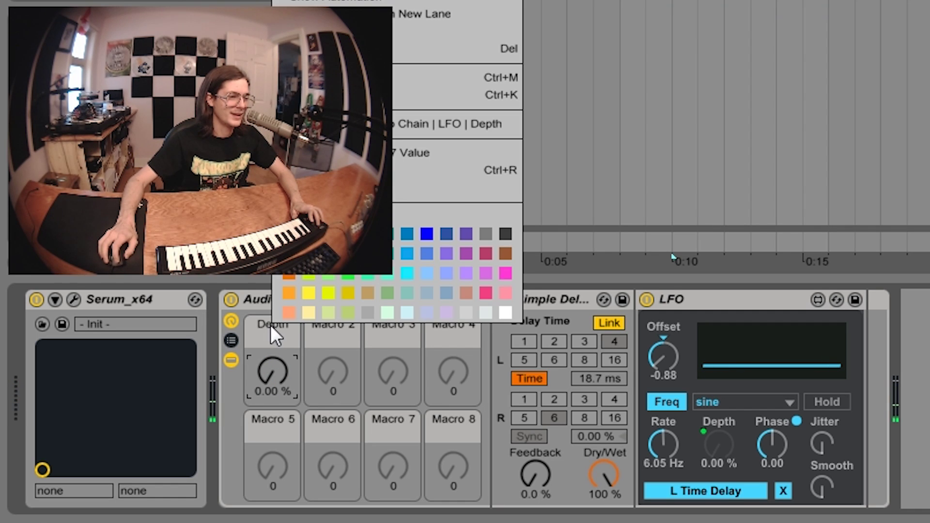
left_click(456, 170)
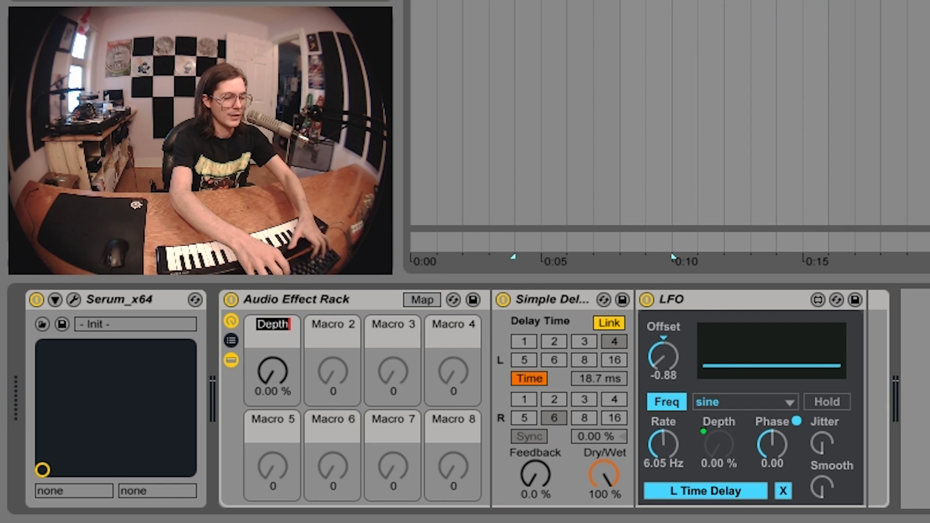
type("Vibrato'")
key("Return")
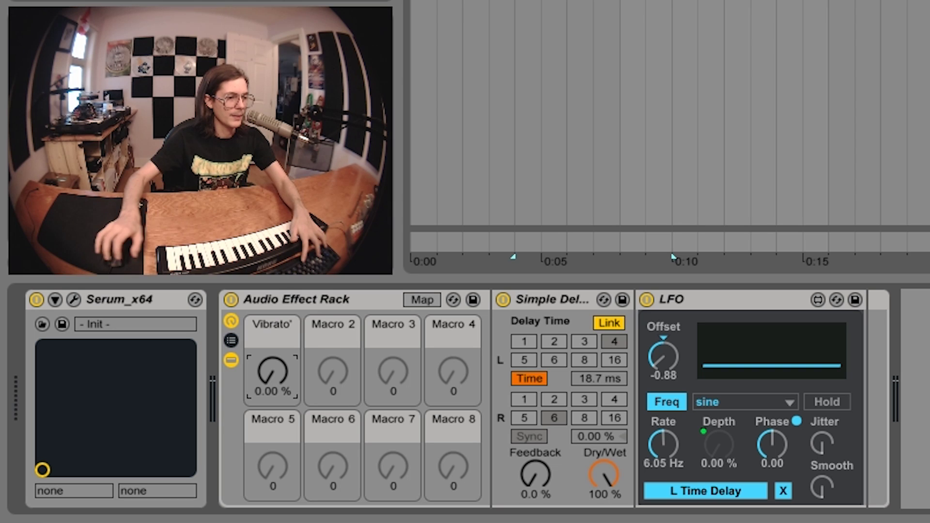
Rename the rack to 'Vibrato Anything' and hide its inner devices
left_click(293, 296)
key("ctrl+r")
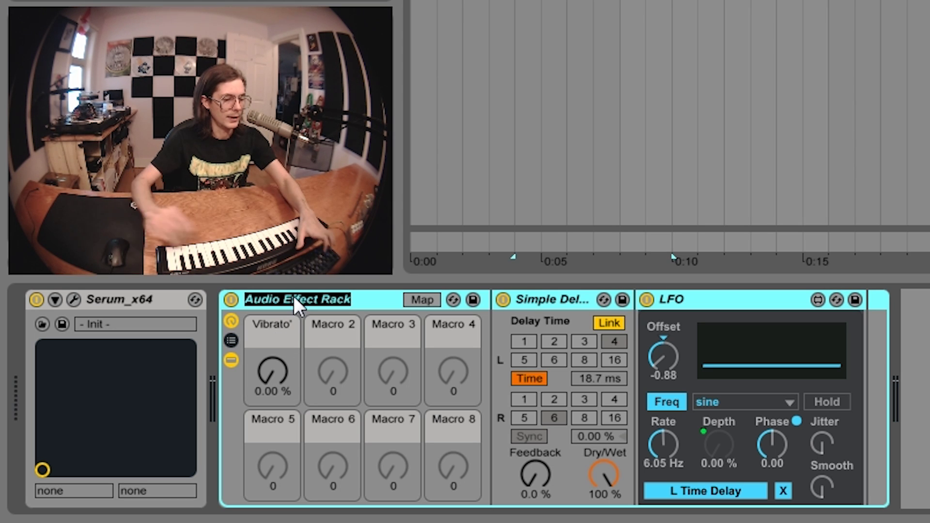
type("Vibrato Anything")
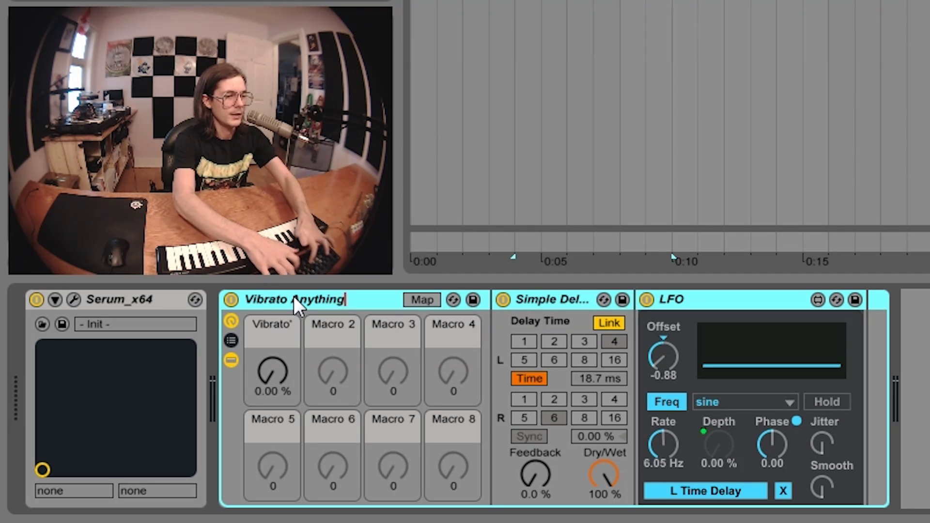
key("Return")
left_click(229, 359)
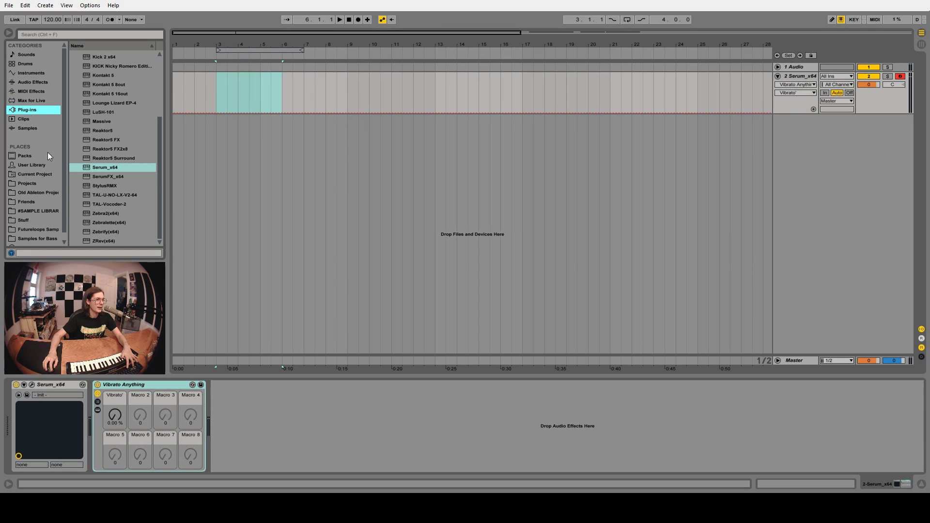
Save the rack to the User Library as Vibrato Anything.adg and select the duplicate rack
left_click(33, 165)
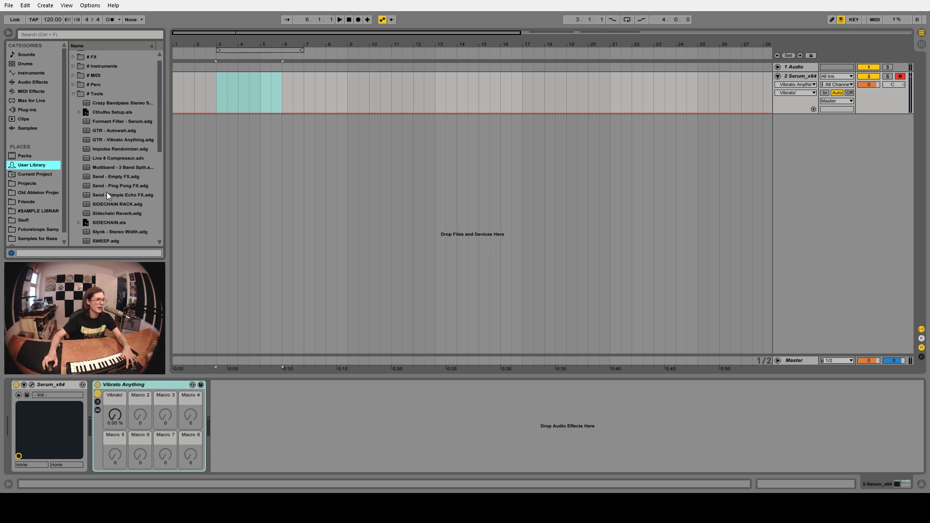
left_click(127, 383)
left_click_drag(128, 380, 345, 412)
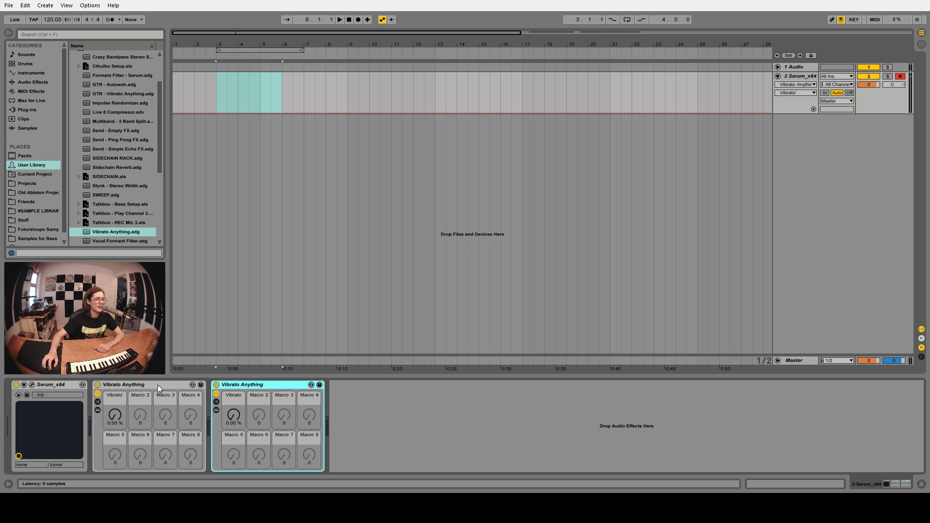
left_click(225, 408)
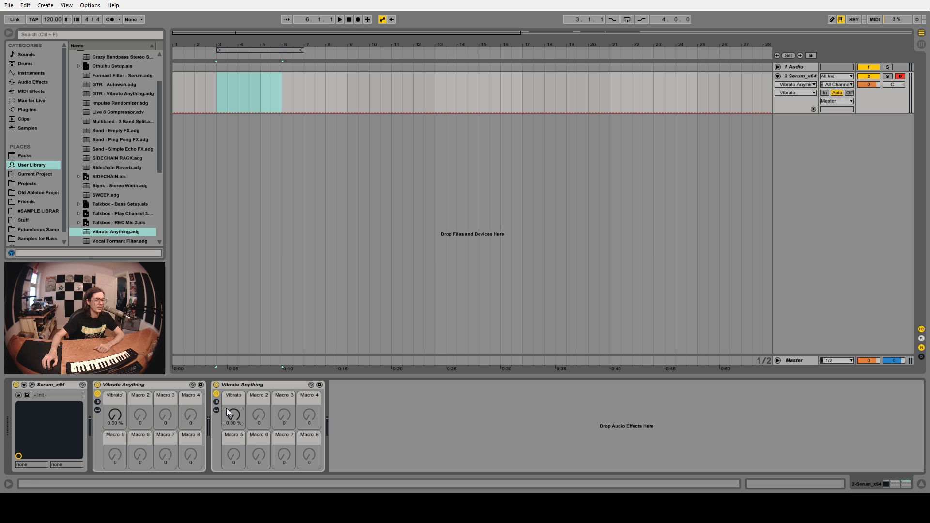
left_click(246, 386)
Delete the duplicate rack and zoom in on the Rhodes, Guitar and Sax clips
key("Delete")
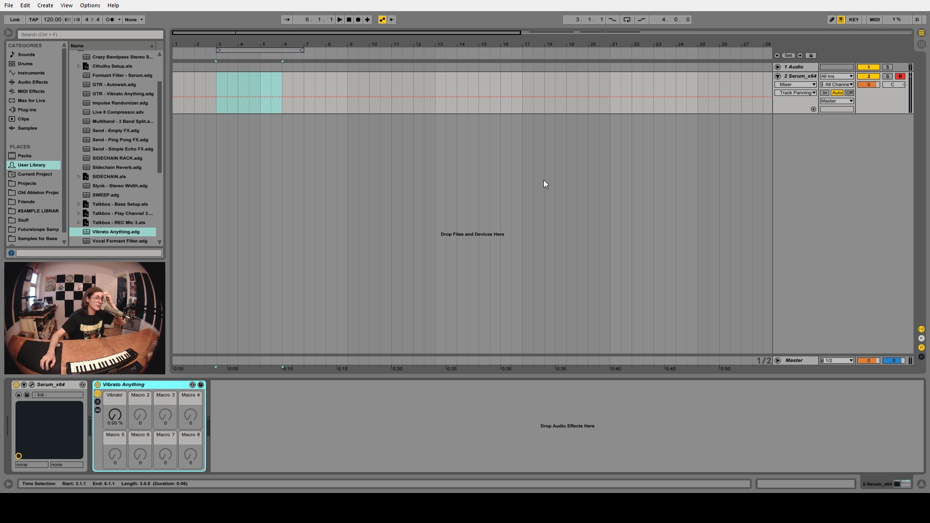
scroll(543, 184, "right", 10)
left_click(790, 107)
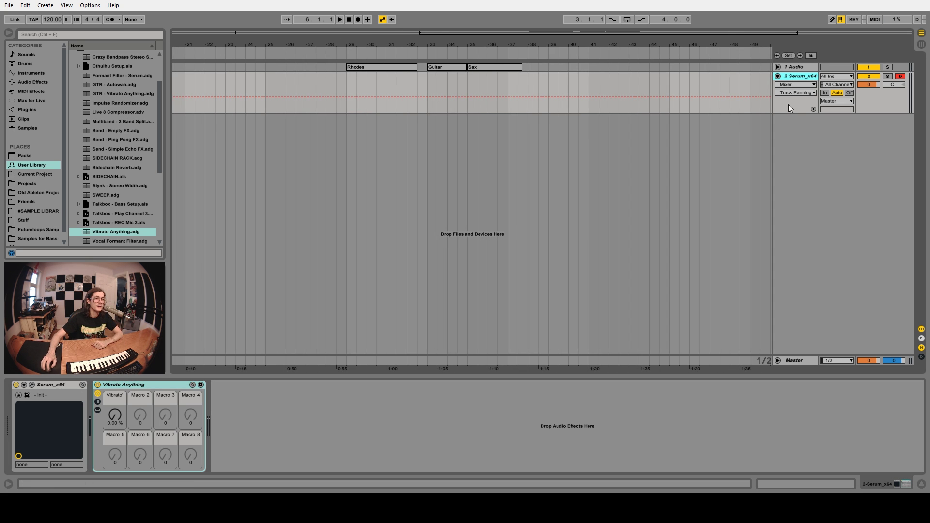
left_click(777, 67)
left_click_drag(393, 42, 284, 77)
left_click(289, 69)
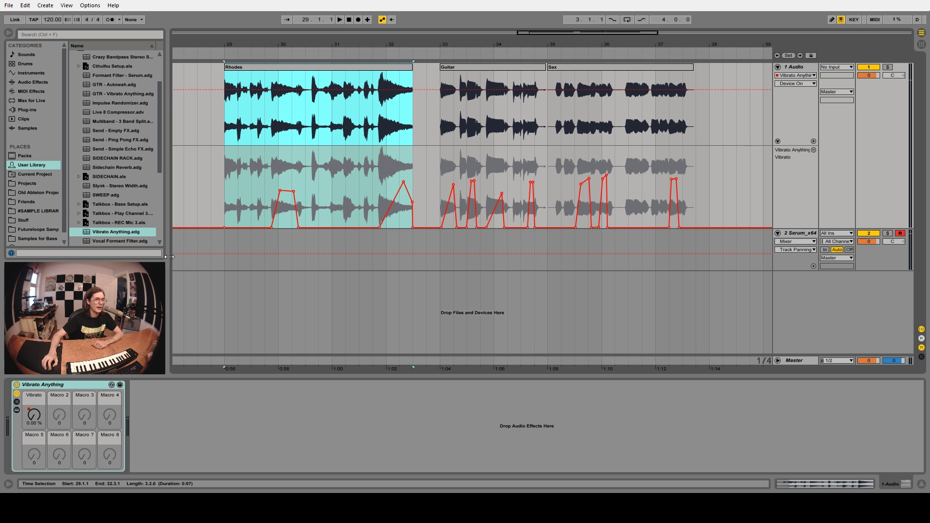
left_click_drag(296, 48, 221, 160)
Play the Rhodes clip, show its Vibrato automation lane, and replay from bar 29
left_click(17, 387)
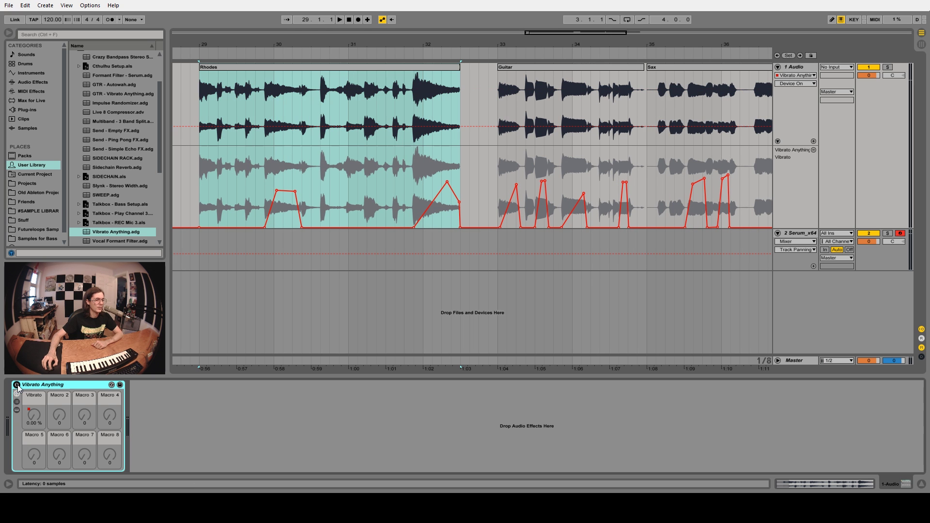
key("space")
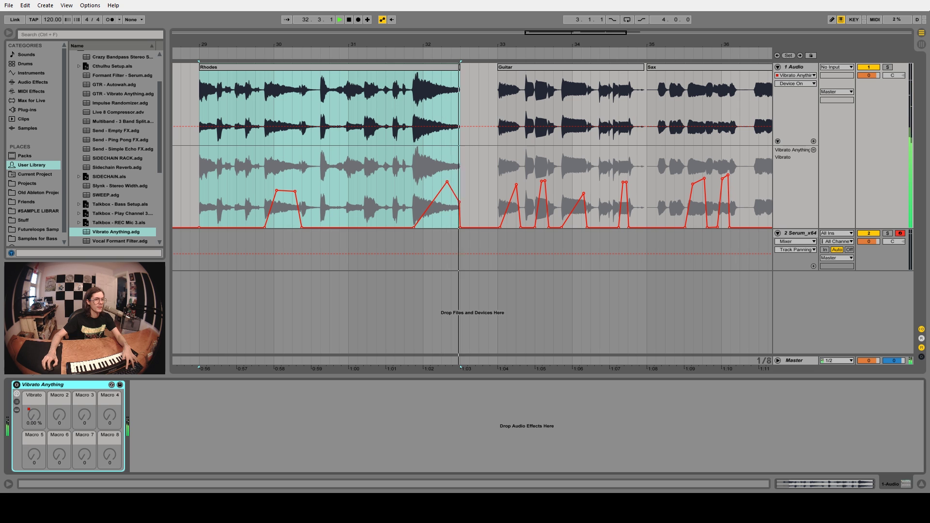
key("space")
left_click(61, 424)
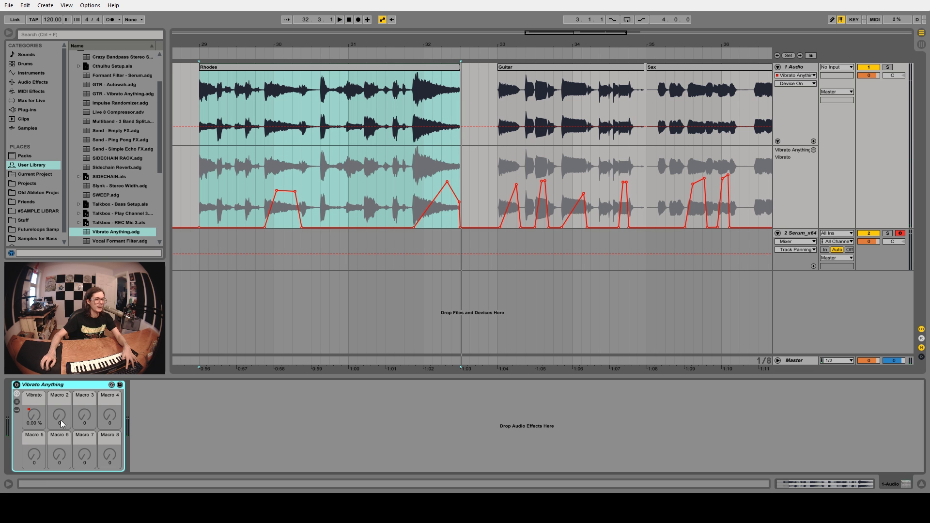
left_click(34, 419)
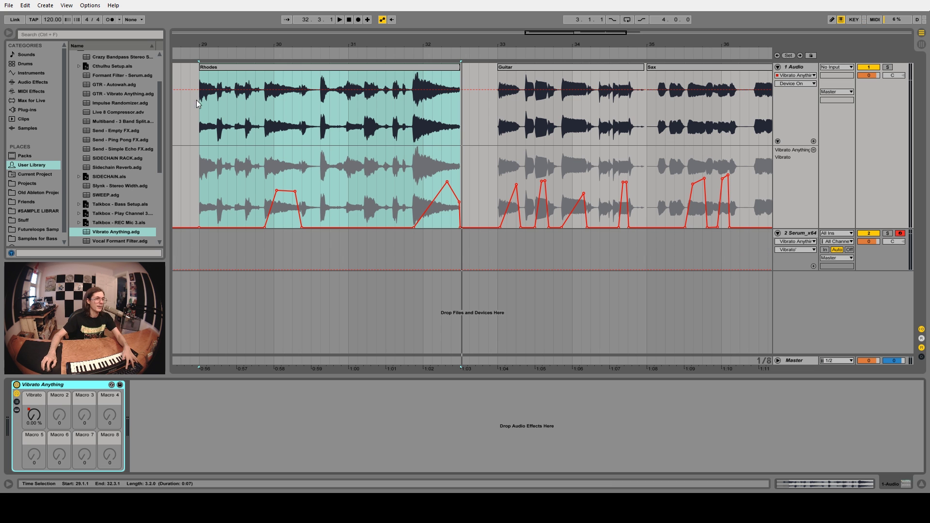
left_click(209, 118)
key("space")
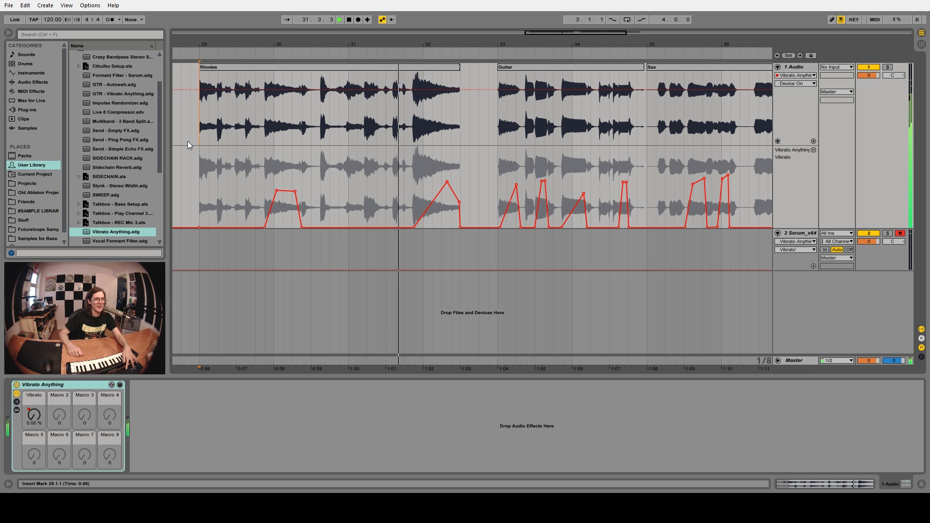
Zoom in on the Guitar clip and play it to hear its automated vibrato
key("space")
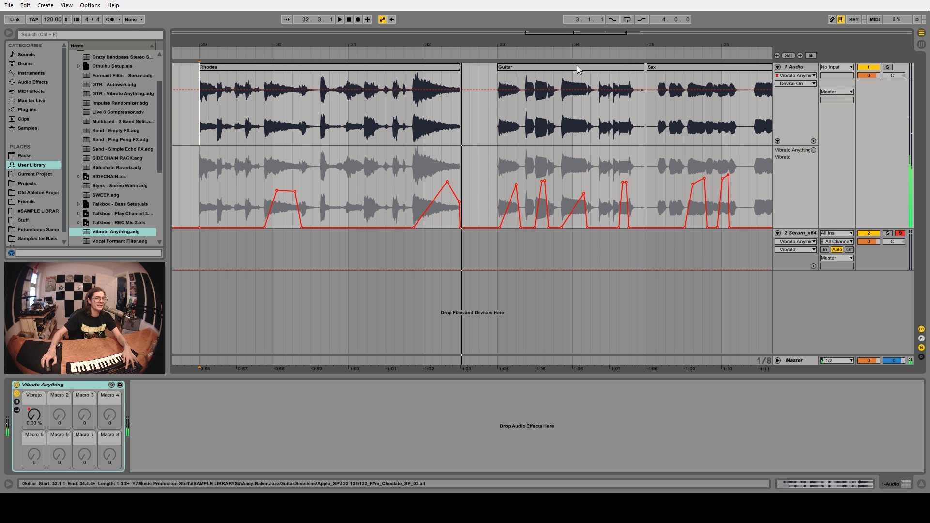
left_click_drag(583, 43, 557, 63)
left_click(448, 66)
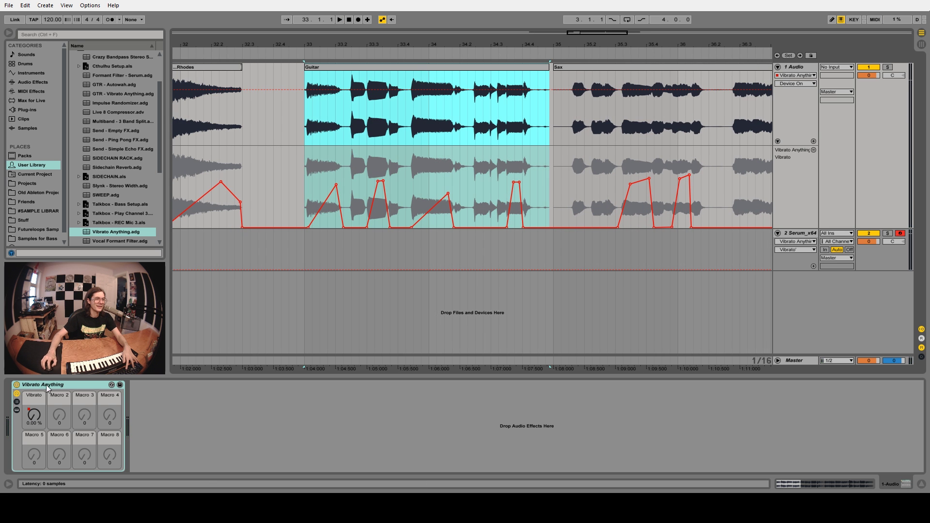
left_click(18, 390)
key("space")
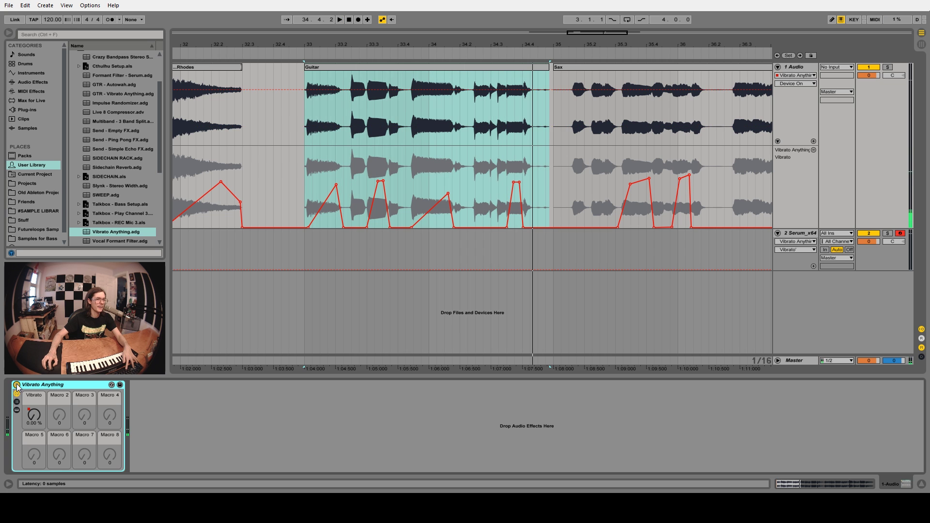
key("space")
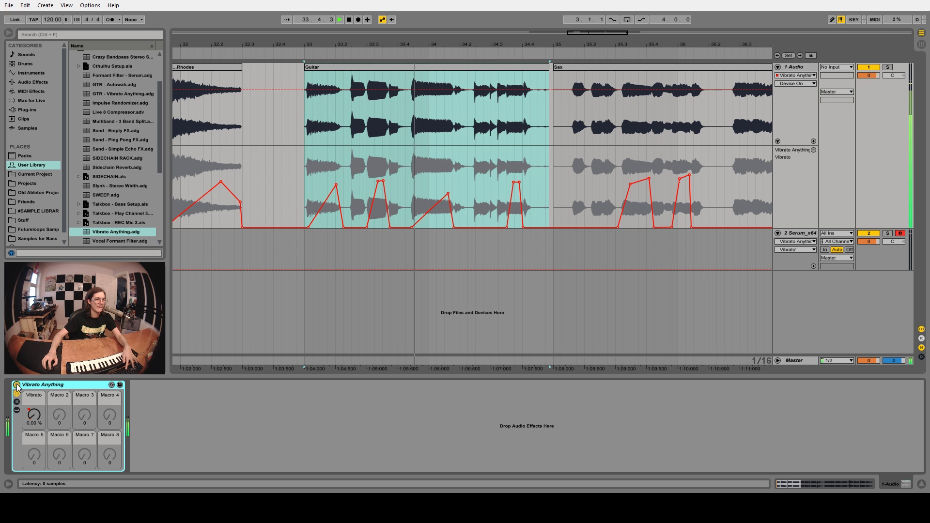
key("space")
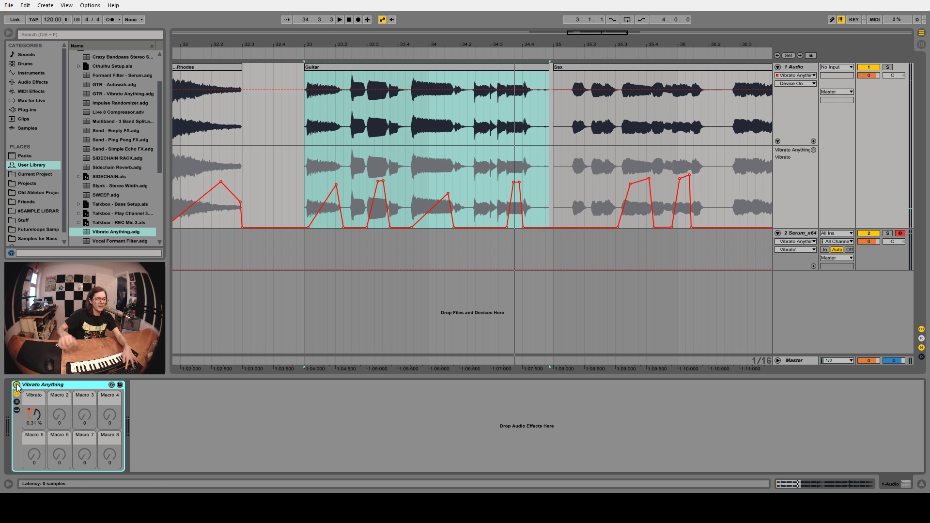
Bring the Sax clip into view and play it to hear its vibrato
left_click_drag(615, 48, 347, 68)
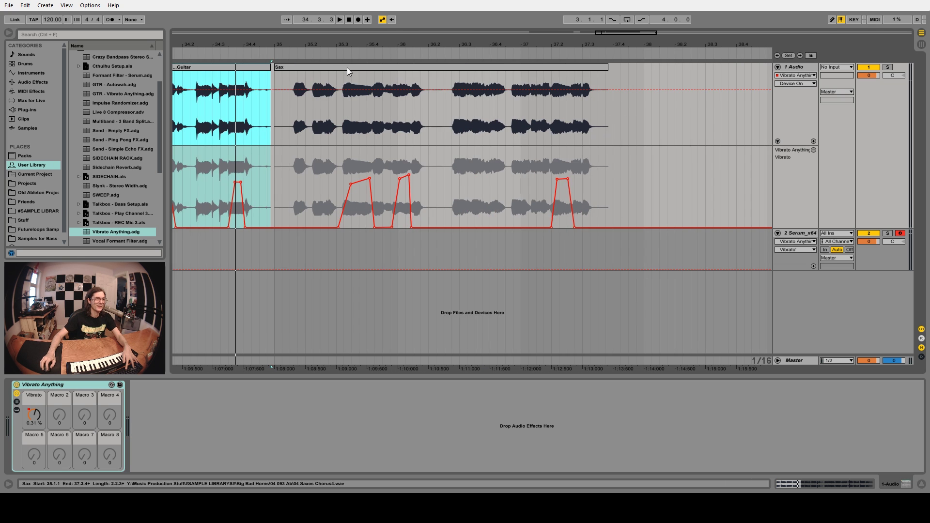
left_click(346, 68)
left_click(14, 387)
key("space")
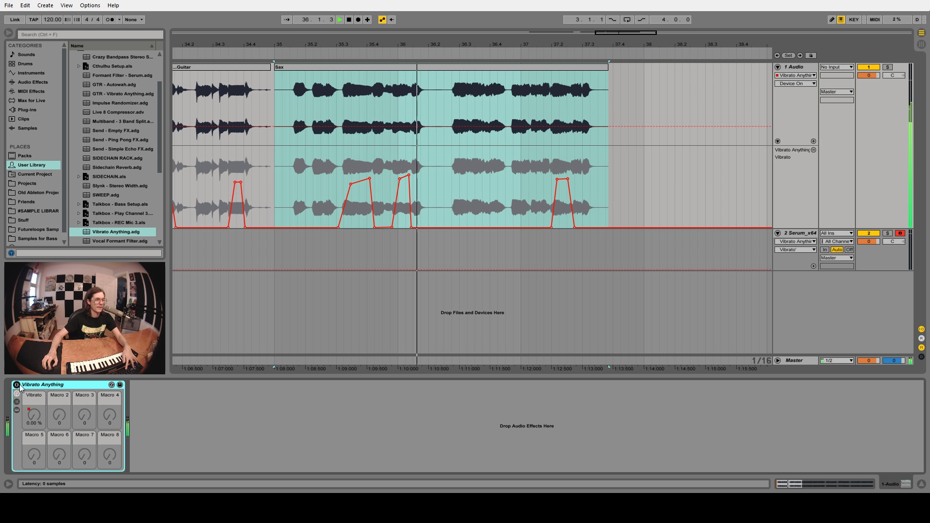
key("space")
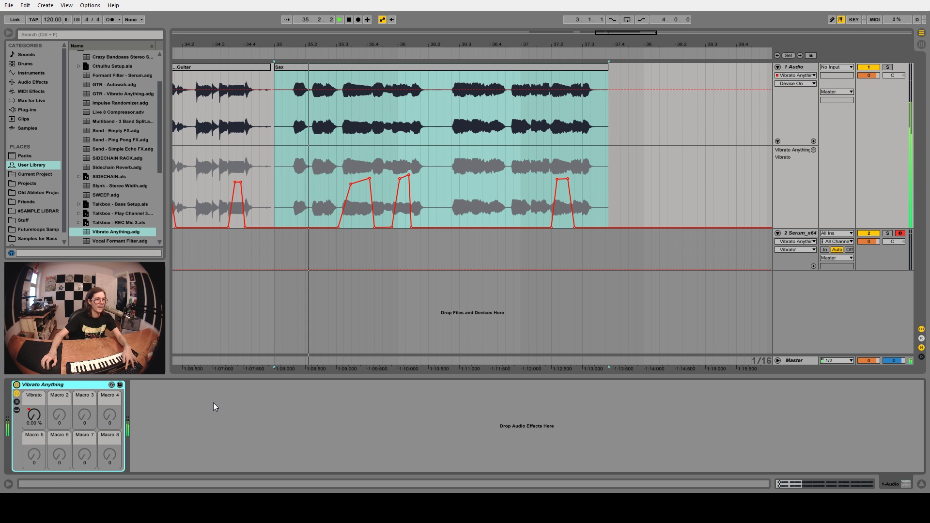
key("space")
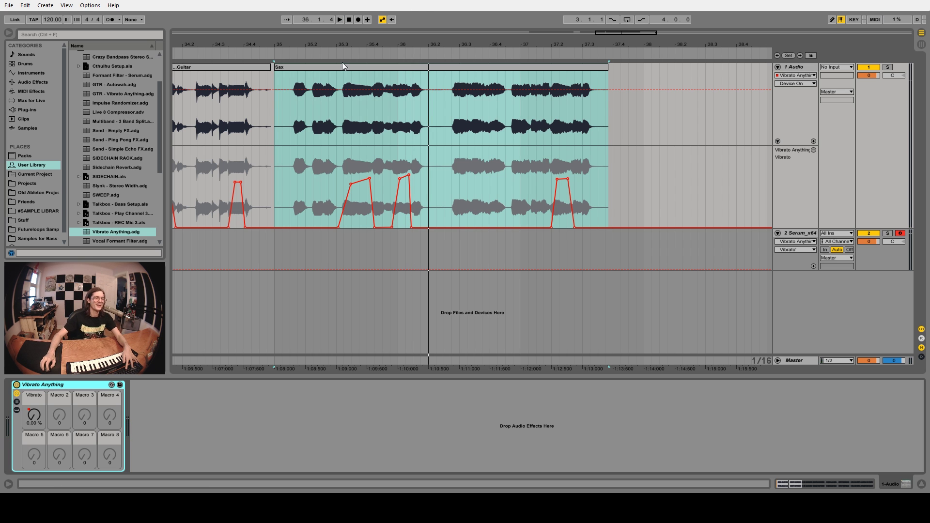
Lower the first Vibrato automation peak on the Sax clip and replay it
left_click(349, 191)
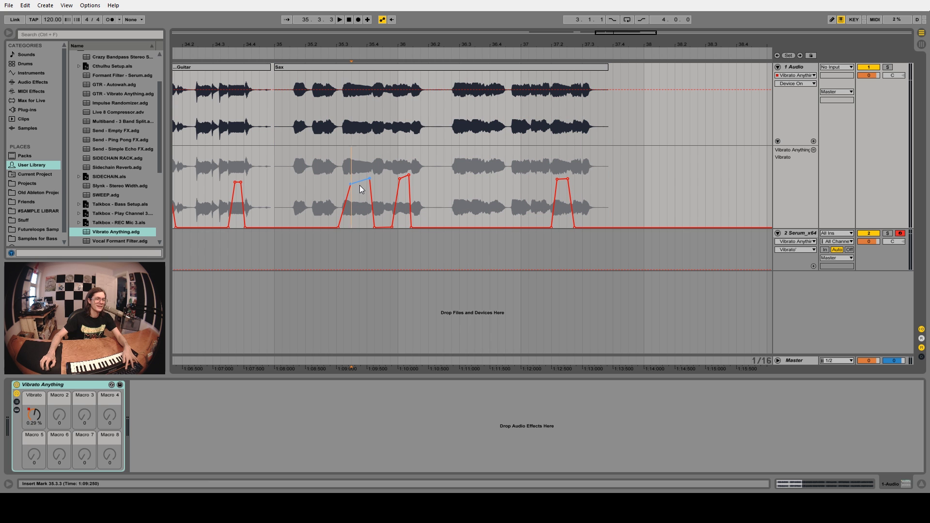
left_click_drag(361, 189, 404, 188)
key("space")
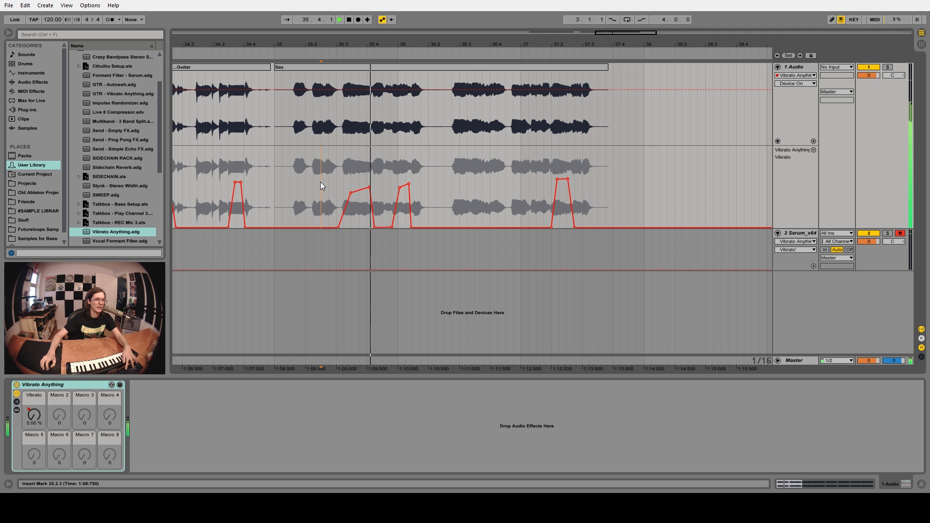
Zoom out to bars 28–44 to view all three clips' vibrato automation
scroll(440, 127, "down", 2)
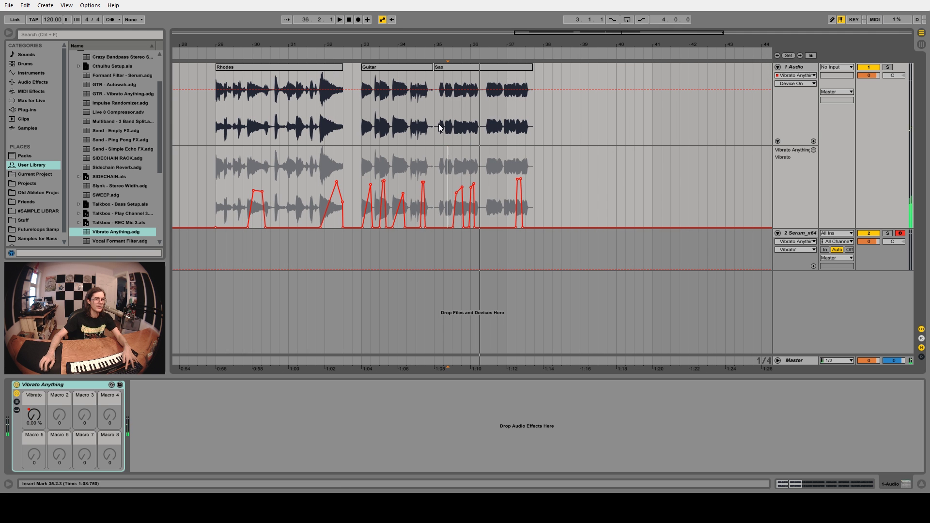